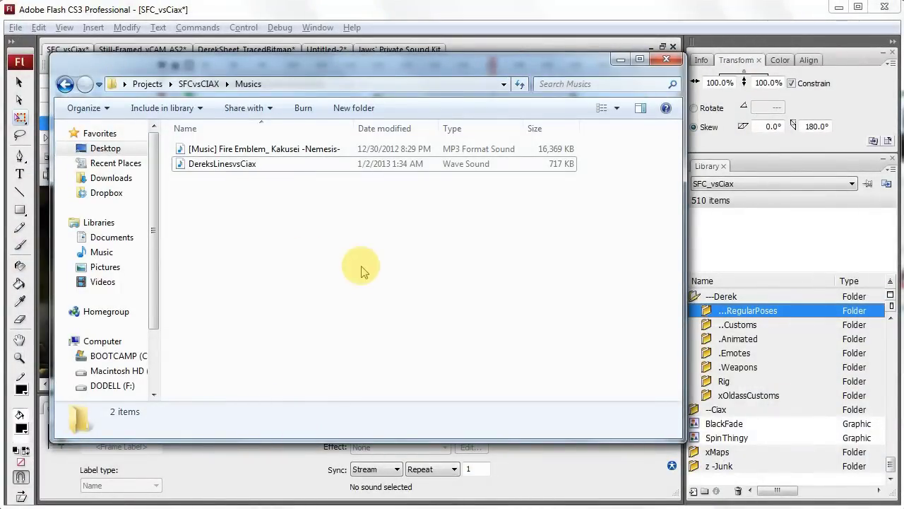
Select both sound files in the Musics folder, then minimize Explorer to go back to Flash
drag(370, 225, 747, 436)
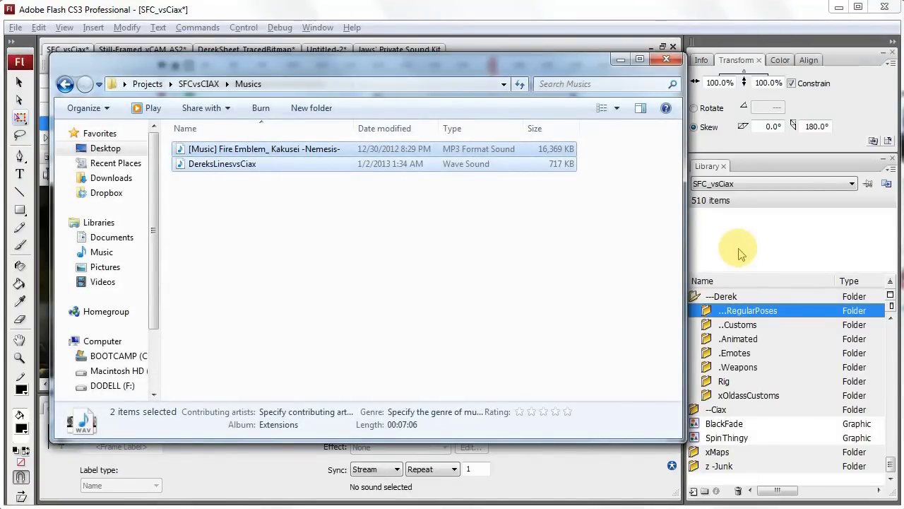
click(620, 59)
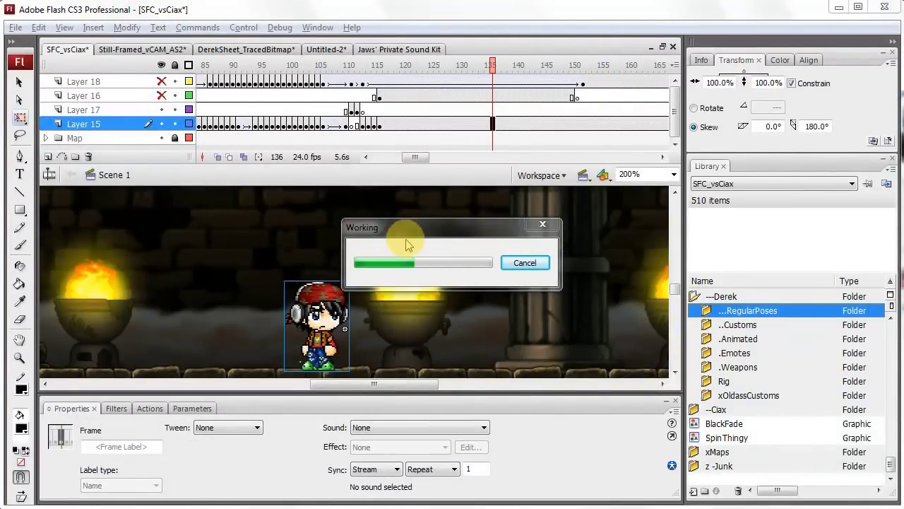
Move the import progress dialog aside while the two sounds finish importing
drag(432, 230, 456, 218)
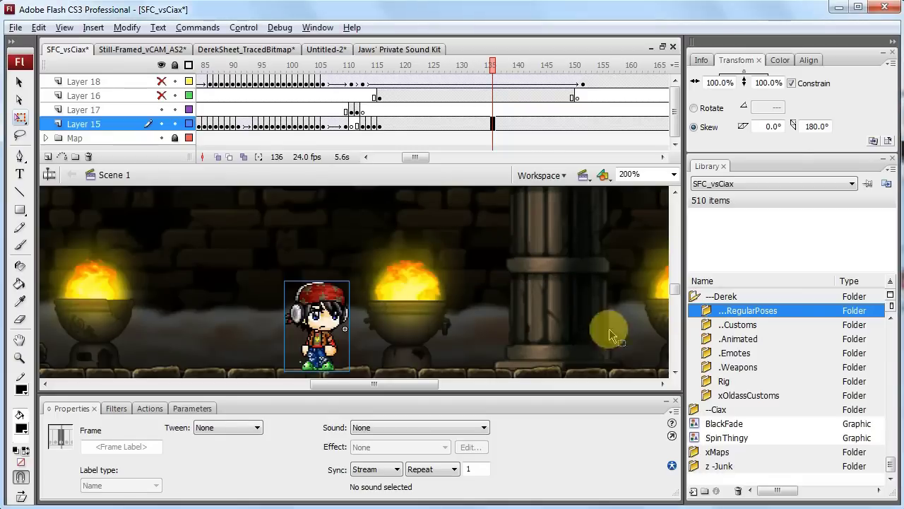
Browse the library items, comparing DereksLinesvsCiax and Fire Emblem, ending on Fire Emblem
click(738, 424)
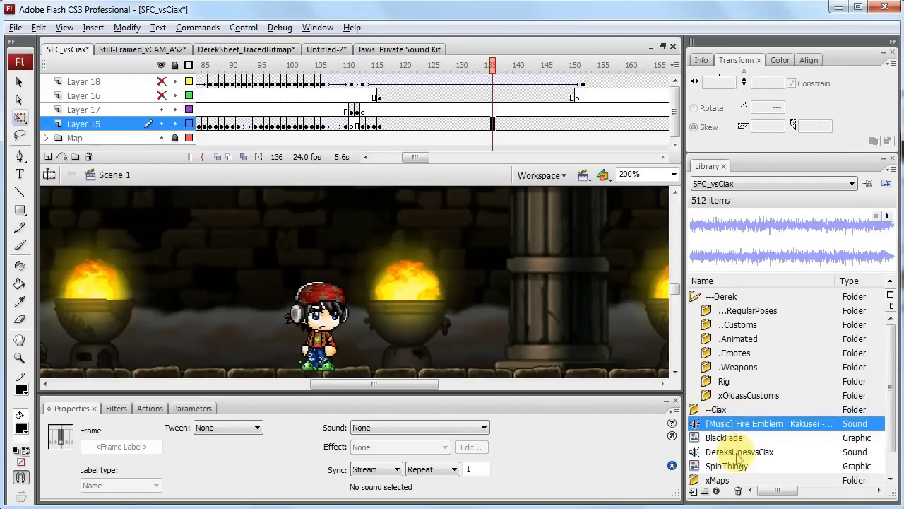
click(734, 452)
click(734, 424)
click(743, 452)
click(743, 425)
click(740, 452)
click(720, 438)
click(740, 426)
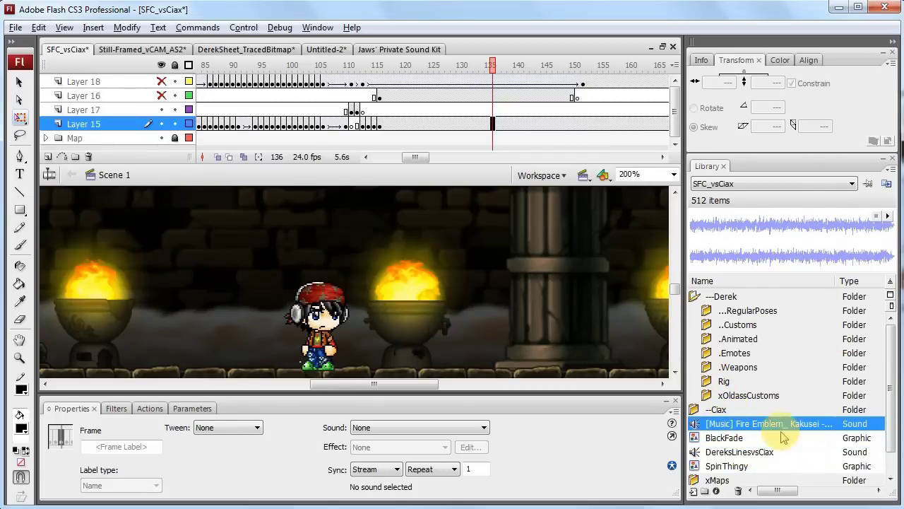
click(759, 451)
click(759, 438)
click(758, 465)
click(757, 424)
click(752, 452)
click(754, 424)
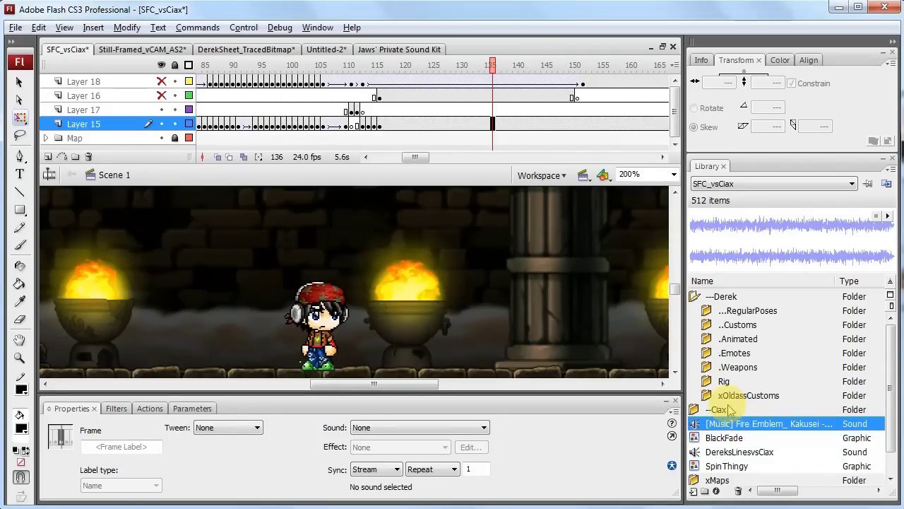
click(721, 439)
click(726, 423)
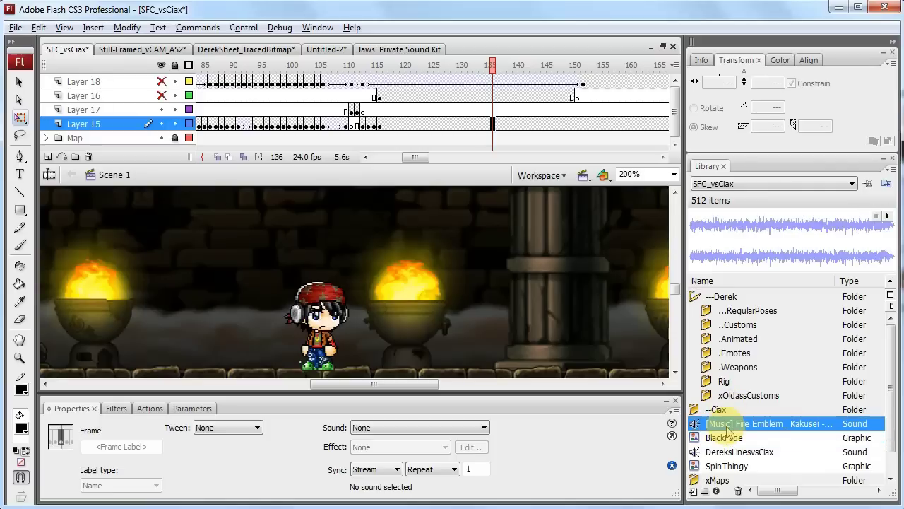
mouse_move(740, 427)
mouse_down()
mouse_move(573, 309)
mouse_move(730, 430)
mouse_move(746, 430)
mouse_up()
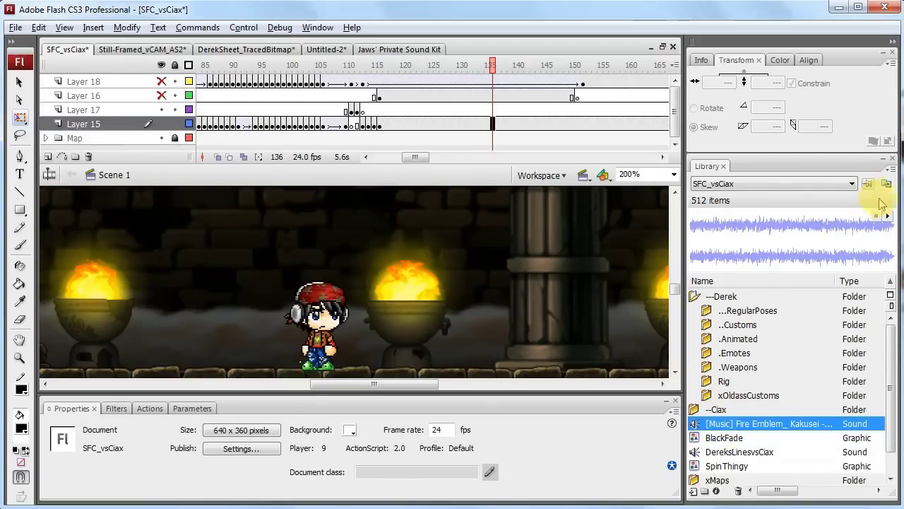
Play and stop the Fire Emblem music preview, then insert a new Layer 19
click(888, 219)
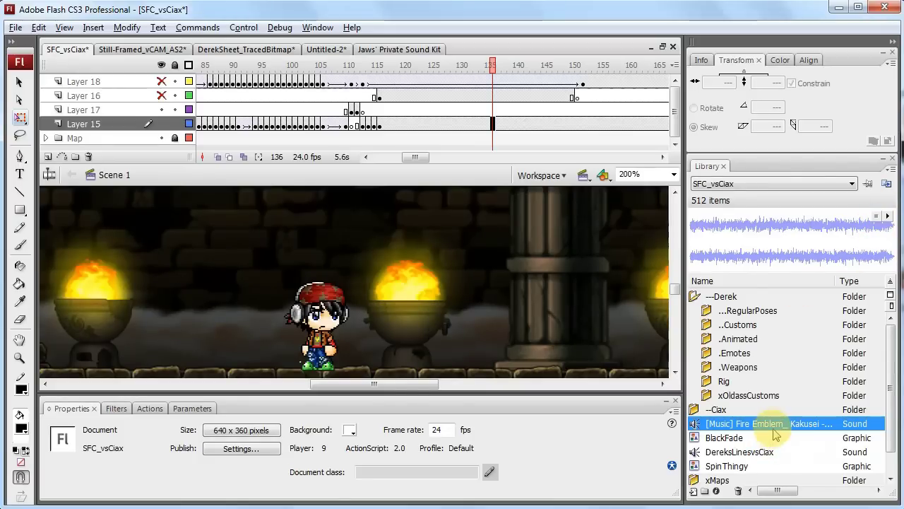
click(890, 217)
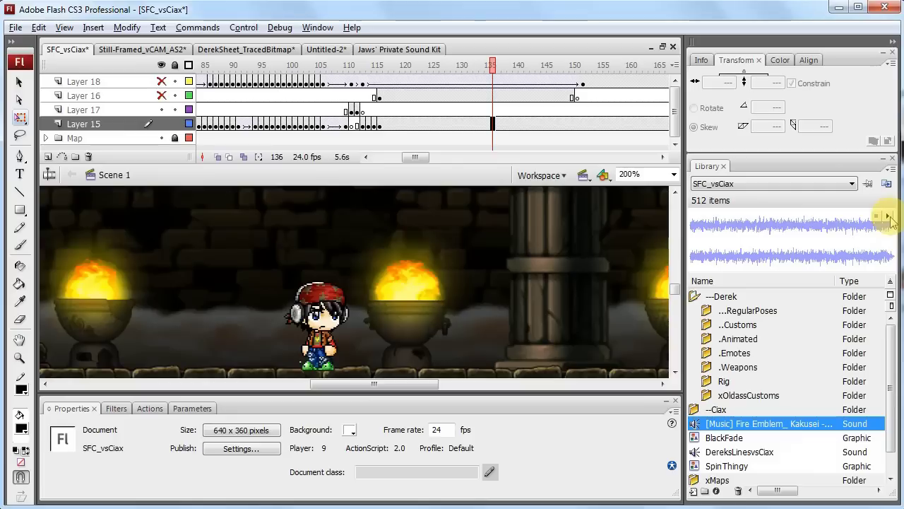
click(890, 217)
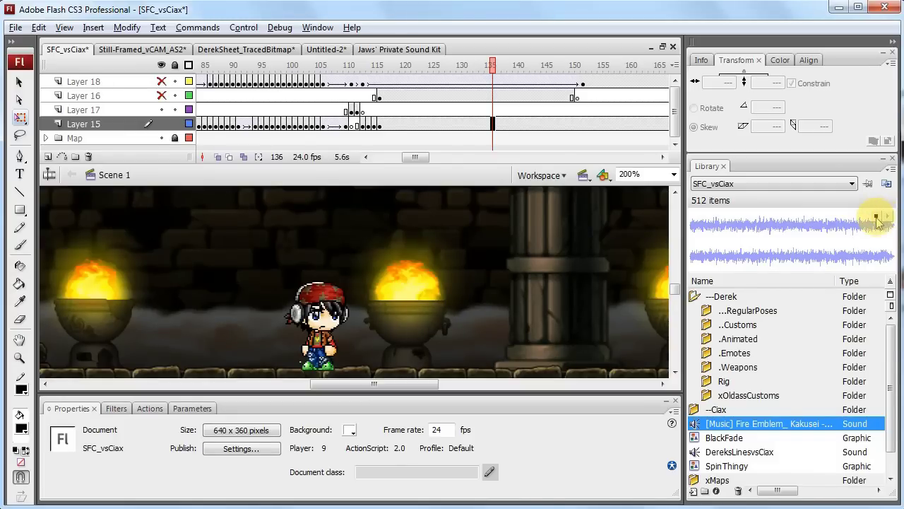
click(876, 218)
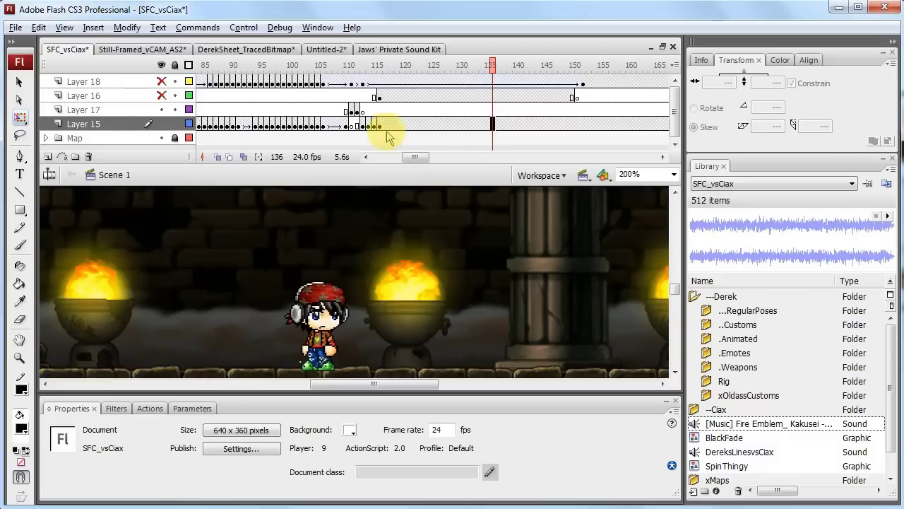
click(49, 156)
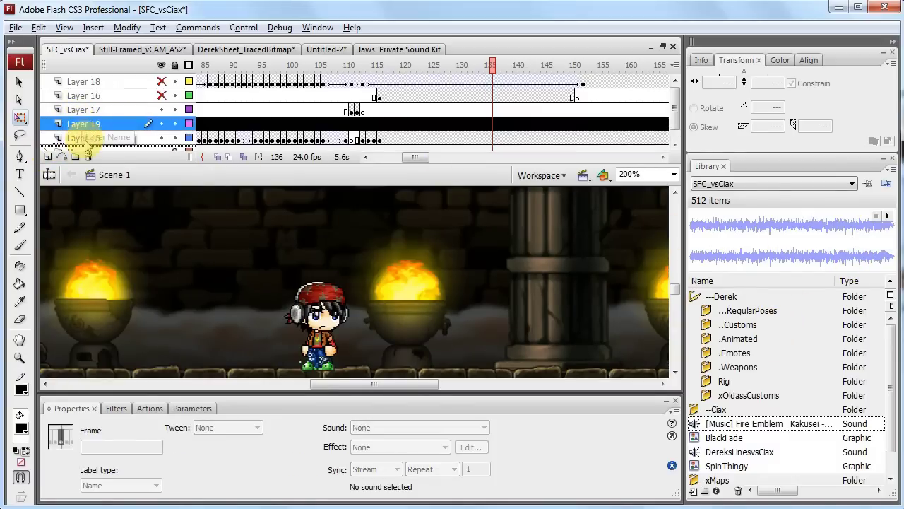
Move Layer 19 below Layer 15 and select a frame on it
drag(81, 125, 74, 143)
click(289, 109)
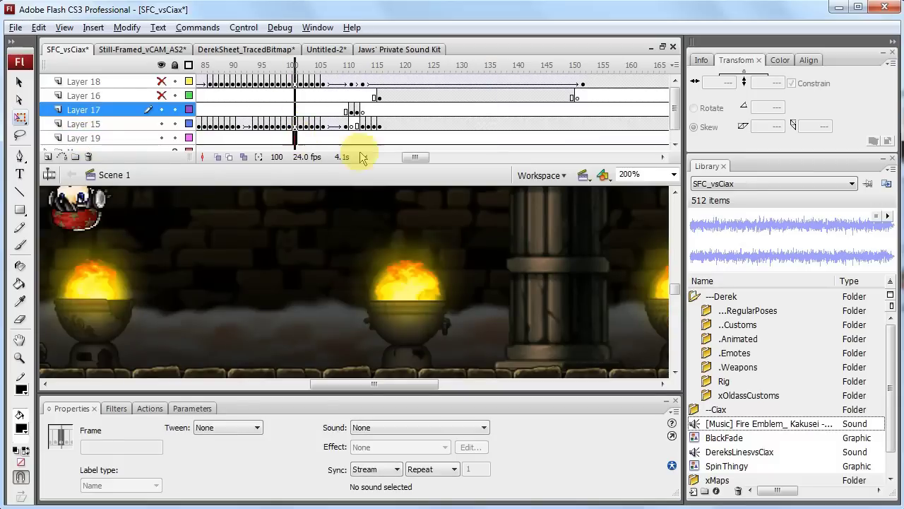
click(296, 138)
drag(410, 156, 179, 162)
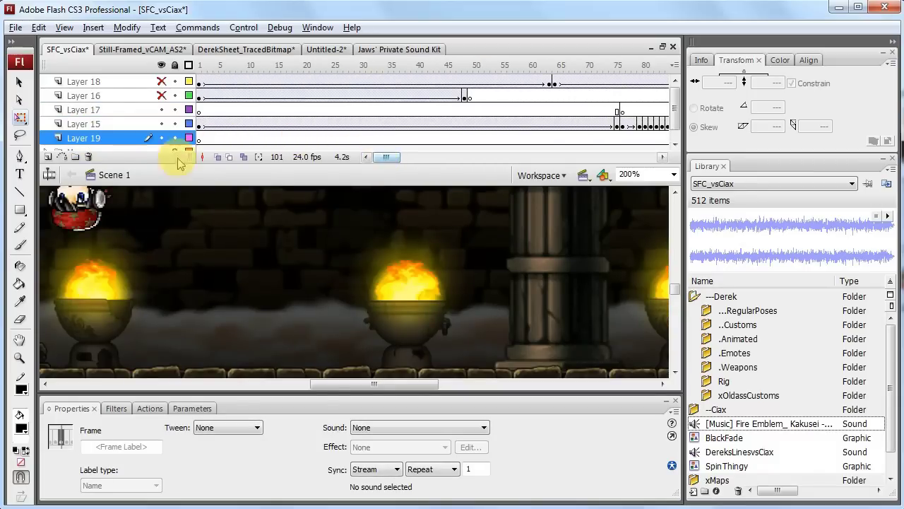
click(210, 138)
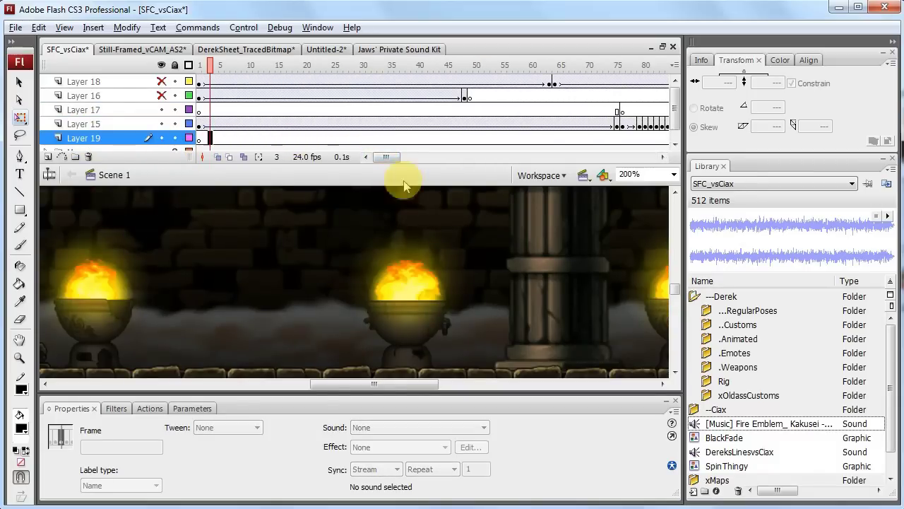
click(266, 138)
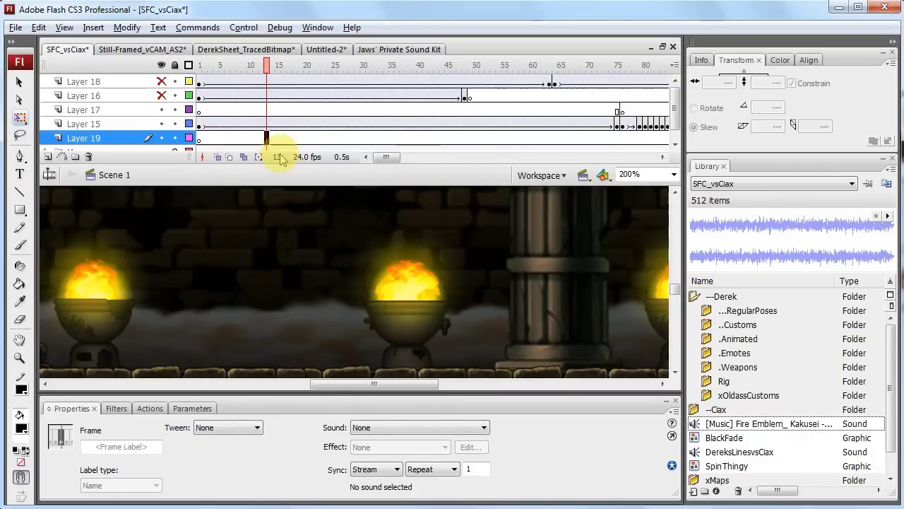
drag(266, 138, 244, 138)
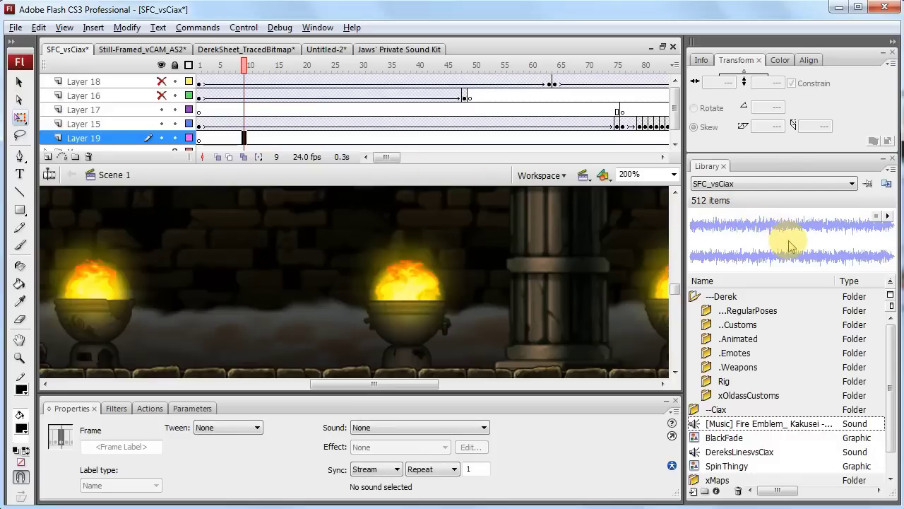
Drop the Fire Emblem music onto Layer 19, play it back, and select its frame
drag(792, 243, 362, 248)
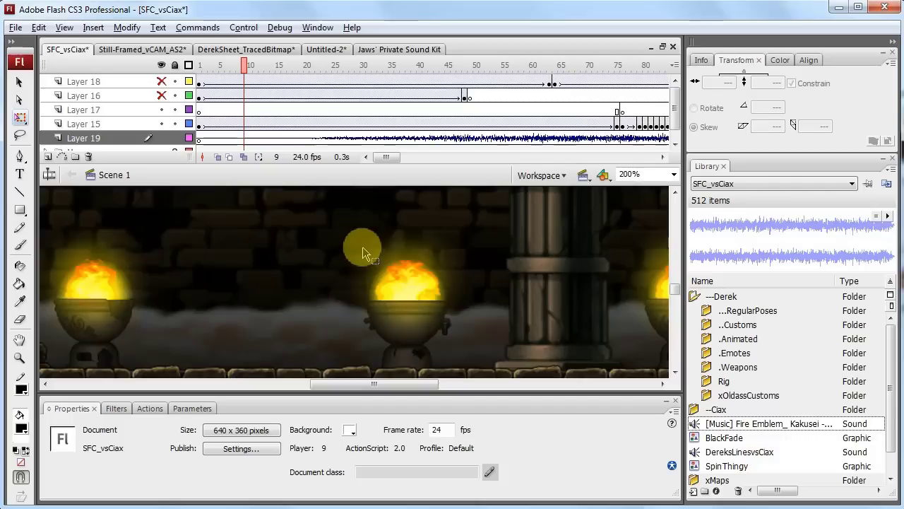
click(312, 138)
drag(327, 141, 398, 157)
key(Return)
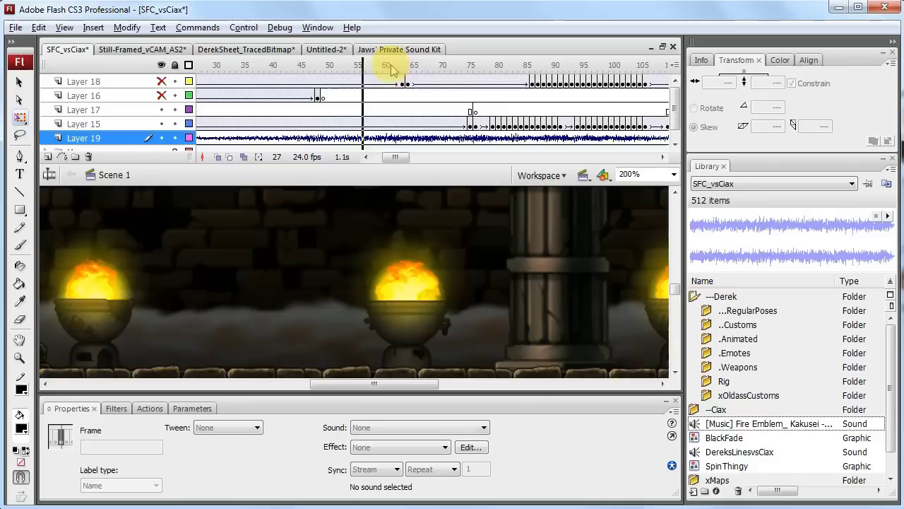
key(Return)
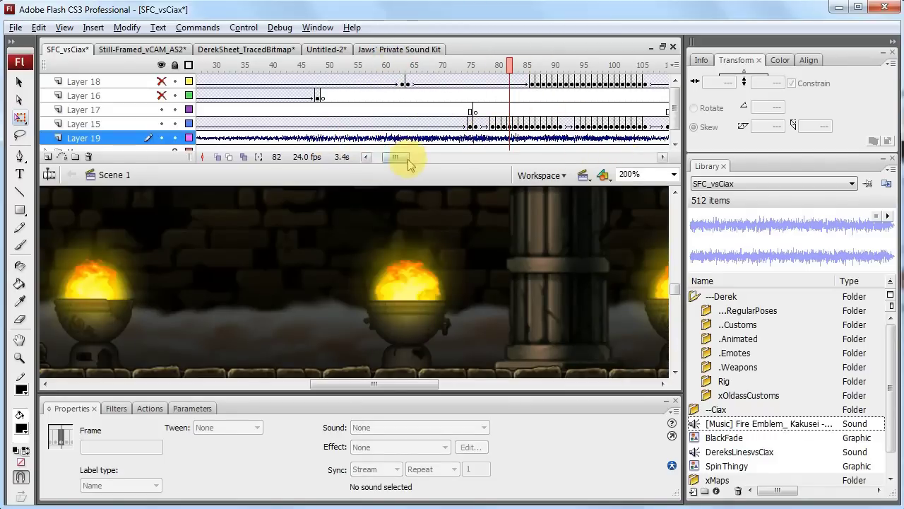
drag(400, 157, 411, 144)
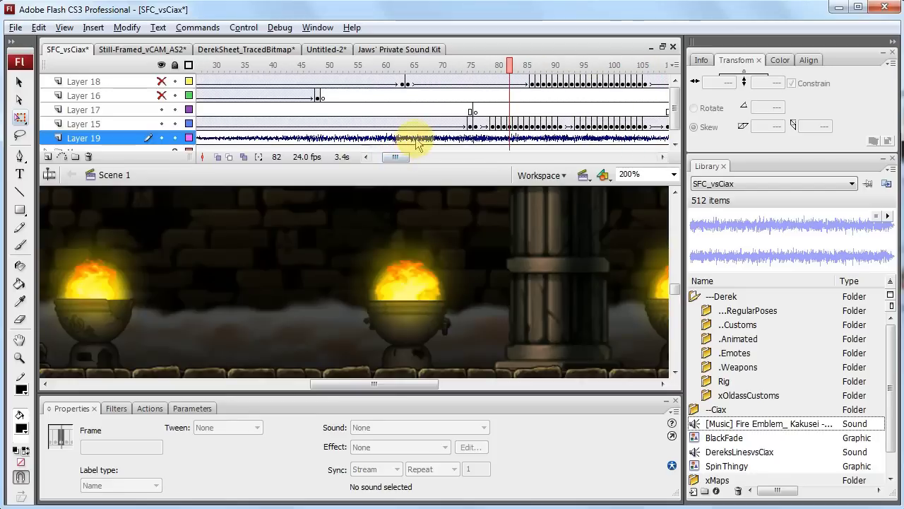
click(414, 138)
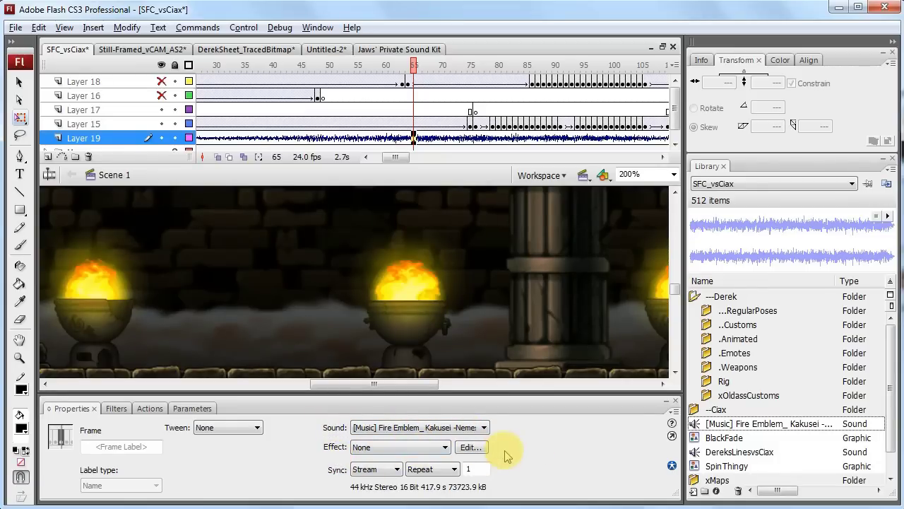
Keep the music on Stream sync and select frame 55 on Layer 19
click(381, 470)
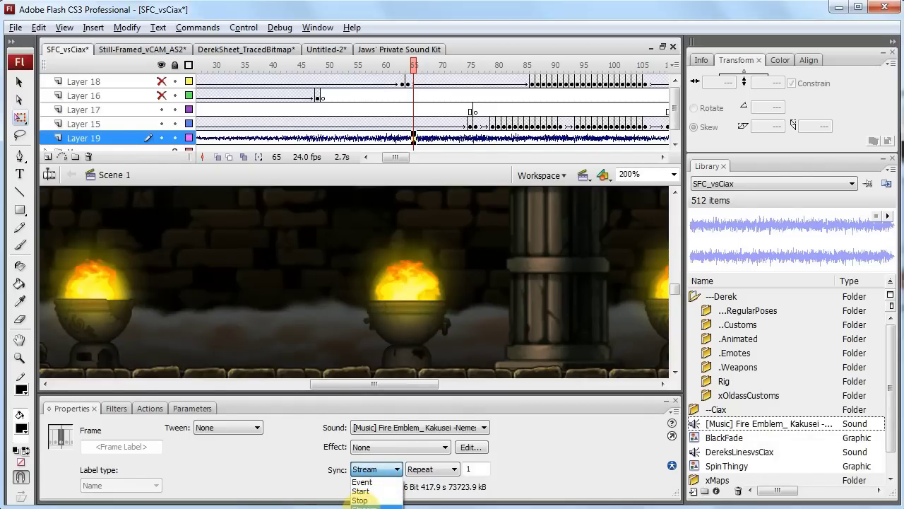
click(359, 504)
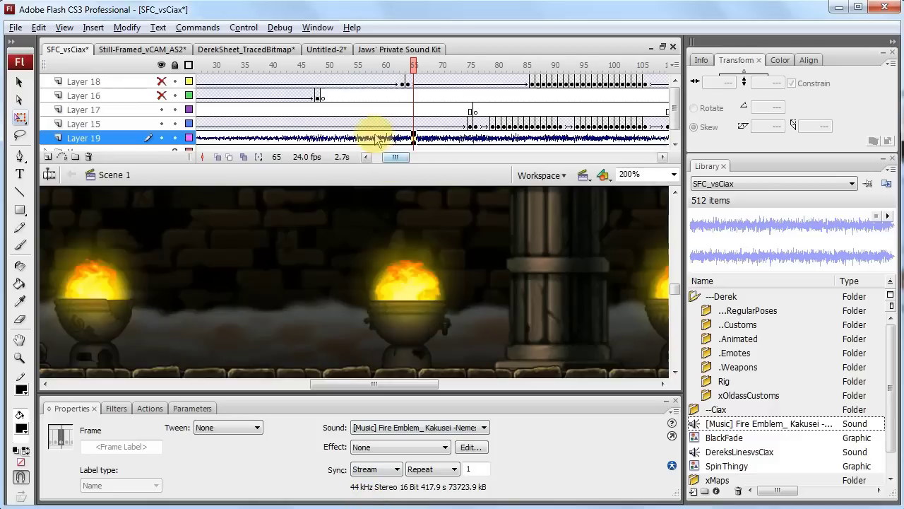
click(358, 67)
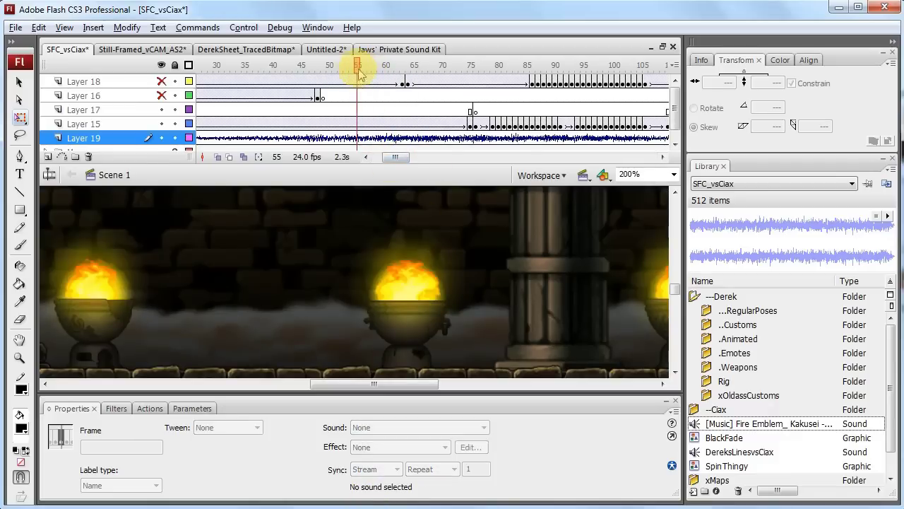
click(357, 138)
Switch the music to Event sync, play the movie, then return it to Stream sync
click(366, 470)
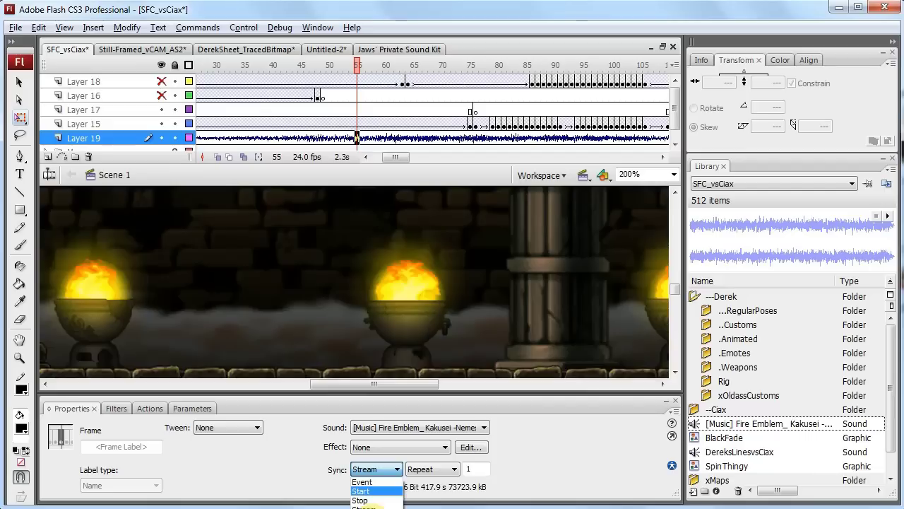
click(373, 487)
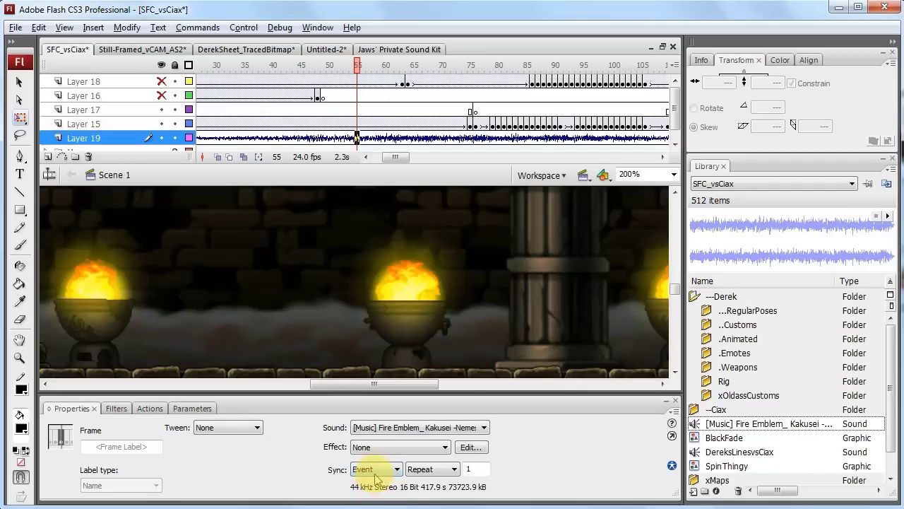
key(Return)
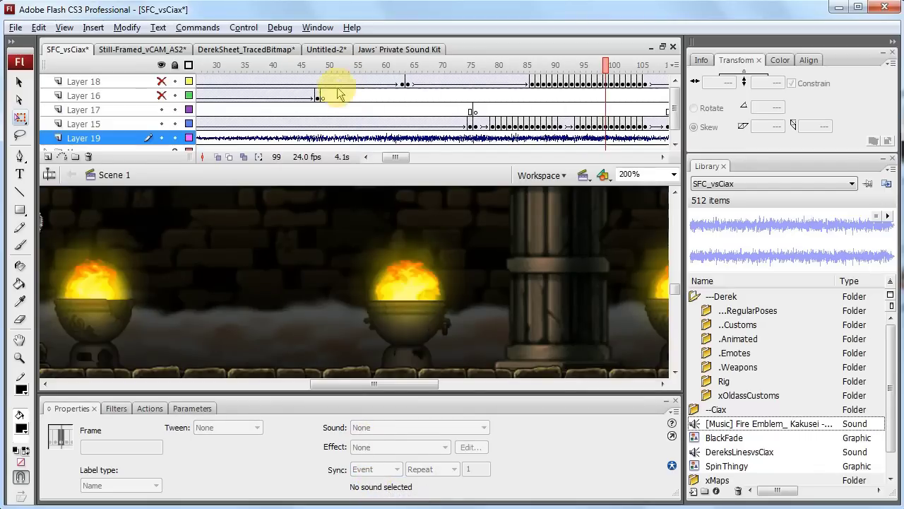
click(380, 137)
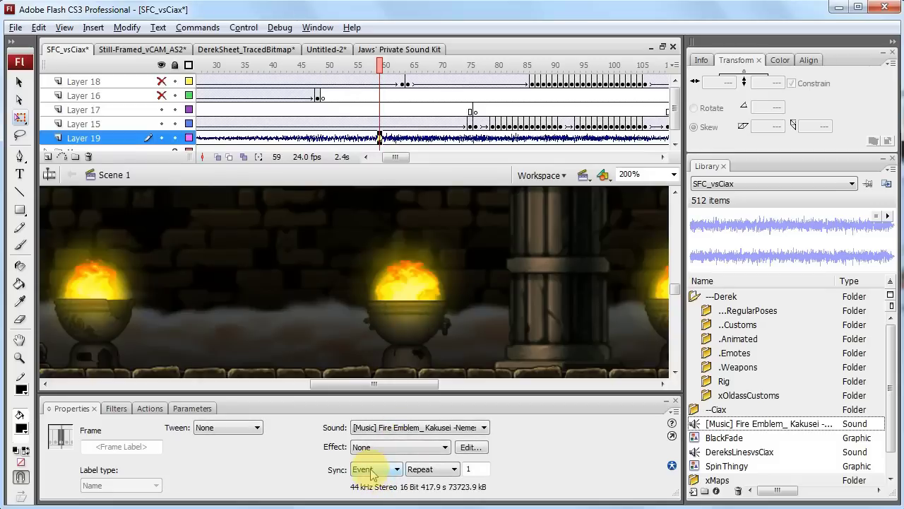
click(373, 469)
click(367, 506)
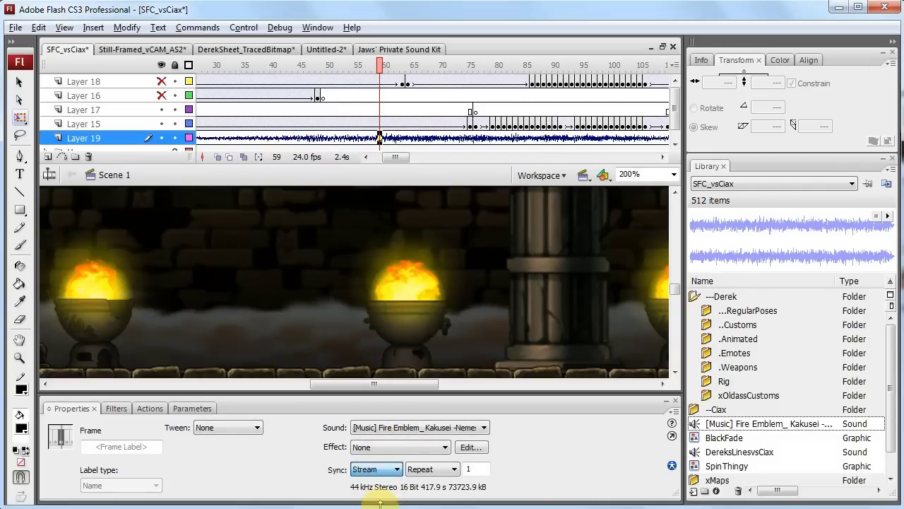
drag(396, 67, 429, 71)
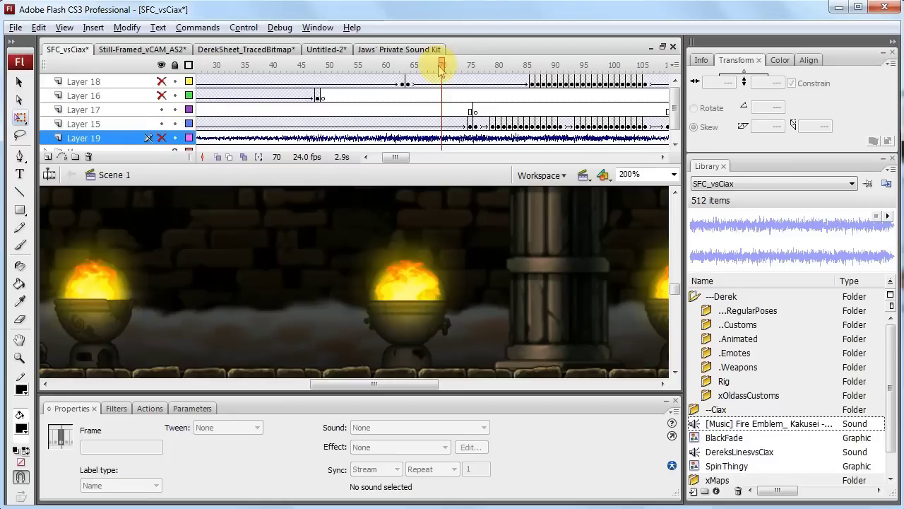
mouse_move(440, 68)
mouse_down()
mouse_move(494, 73)
mouse_move(438, 86)
mouse_up()
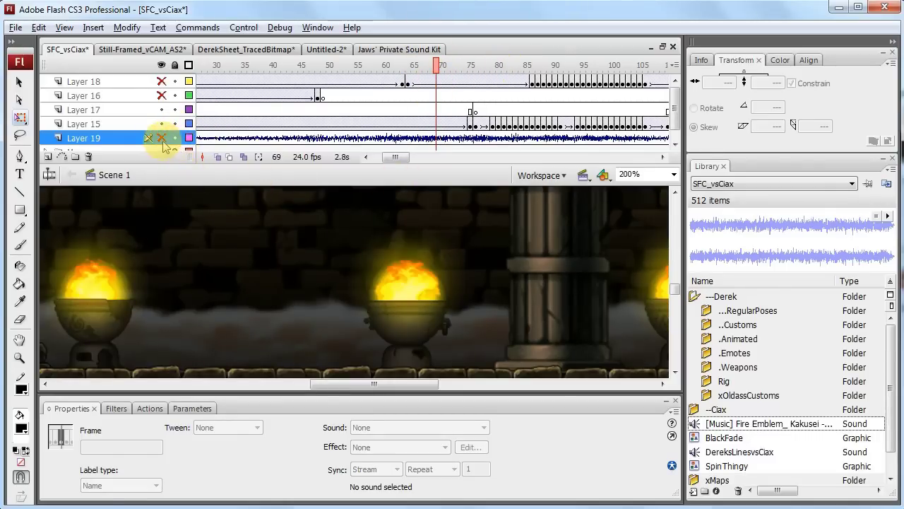
click(425, 137)
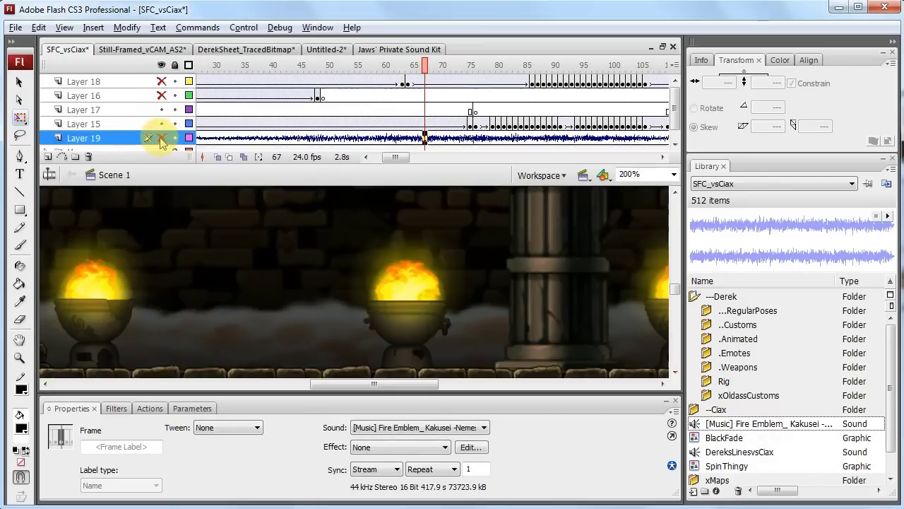
key(Return)
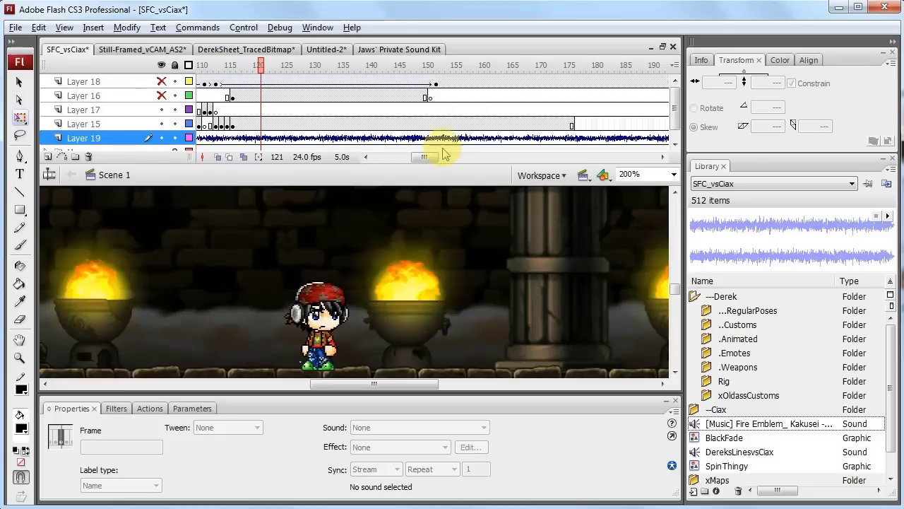
drag(426, 159, 409, 157)
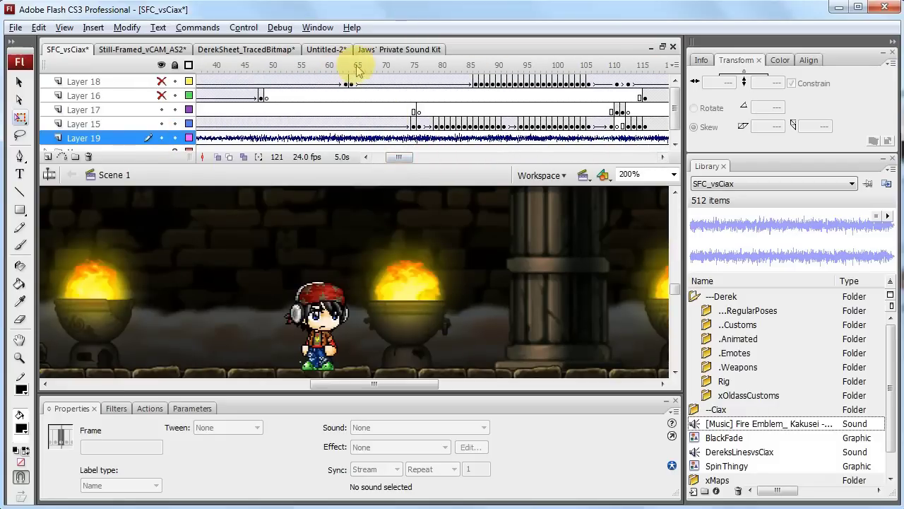
click(414, 138)
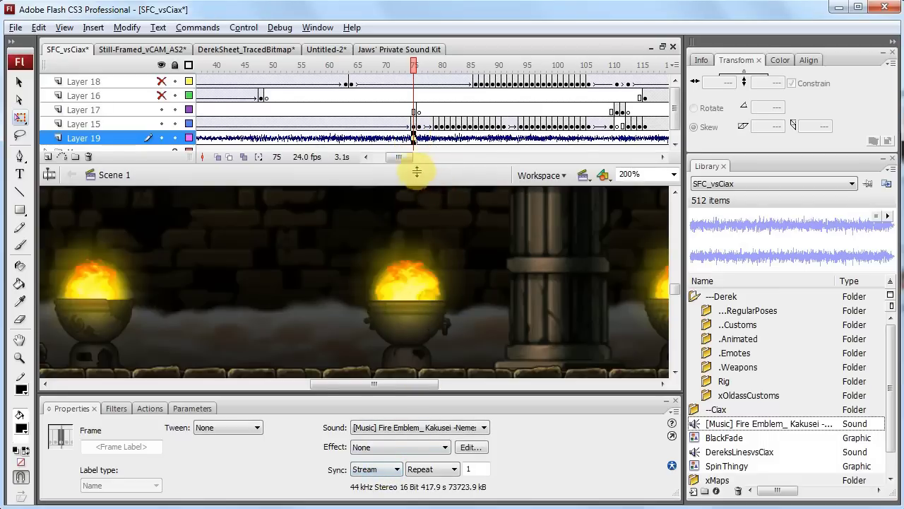
drag(407, 161, 415, 161)
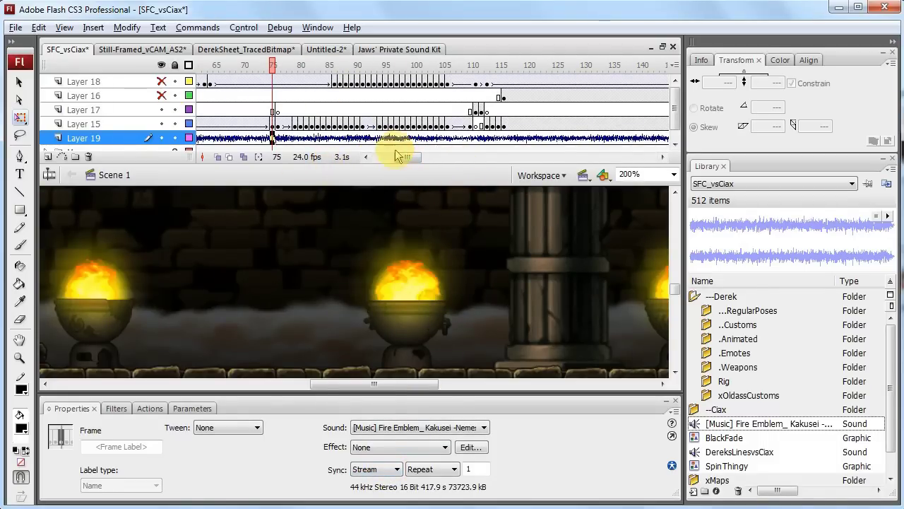
drag(398, 156, 410, 155)
click(280, 68)
click(333, 136)
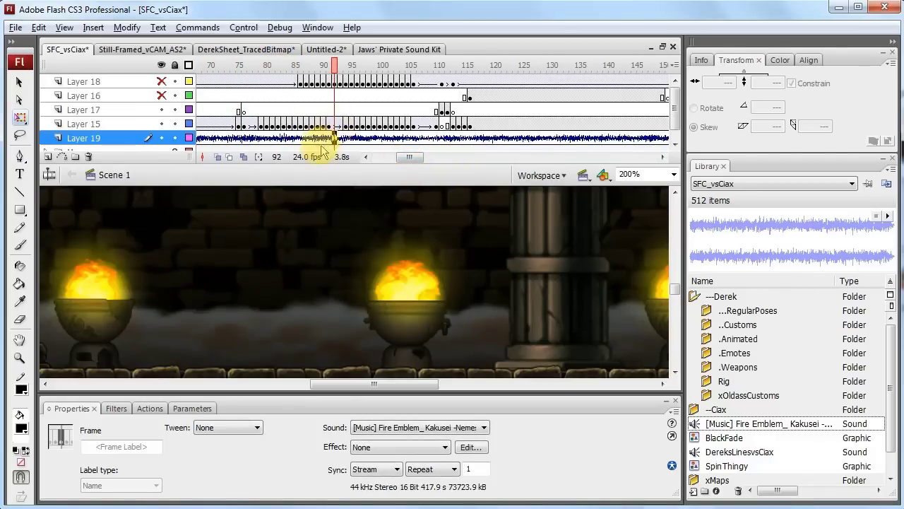
Insert Layer 20 above Layer 19, select DereksLinesvsCiax in the library, and pick frame 92
click(48, 157)
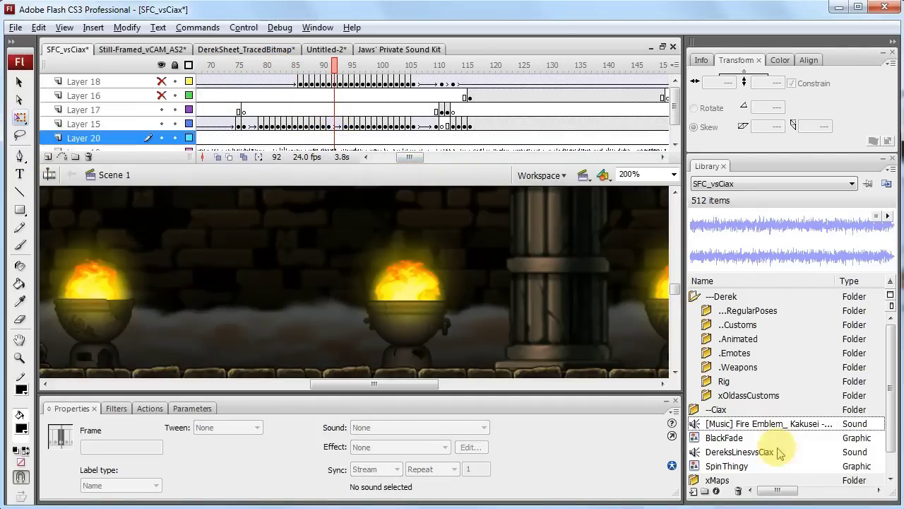
click(740, 452)
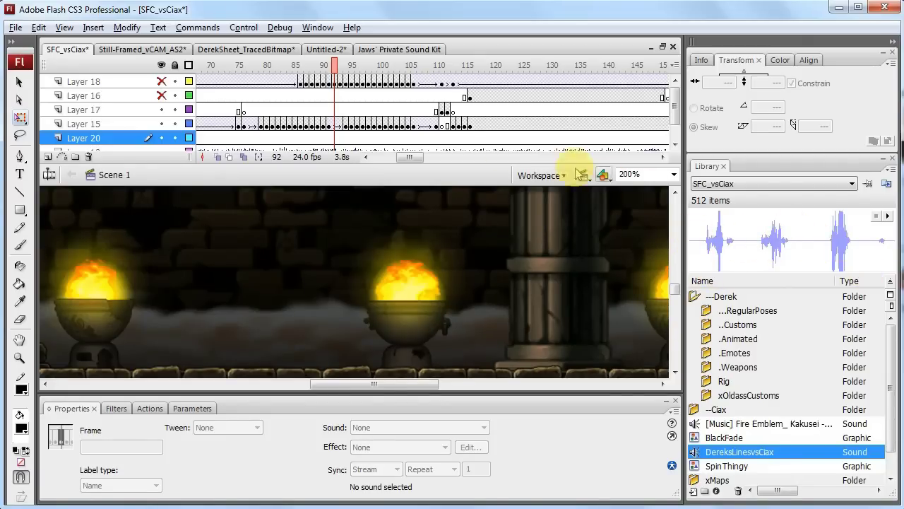
click(334, 138)
mouse_move(412, 159)
mouse_down()
mouse_move(400, 158)
mouse_move(414, 161)
mouse_up()
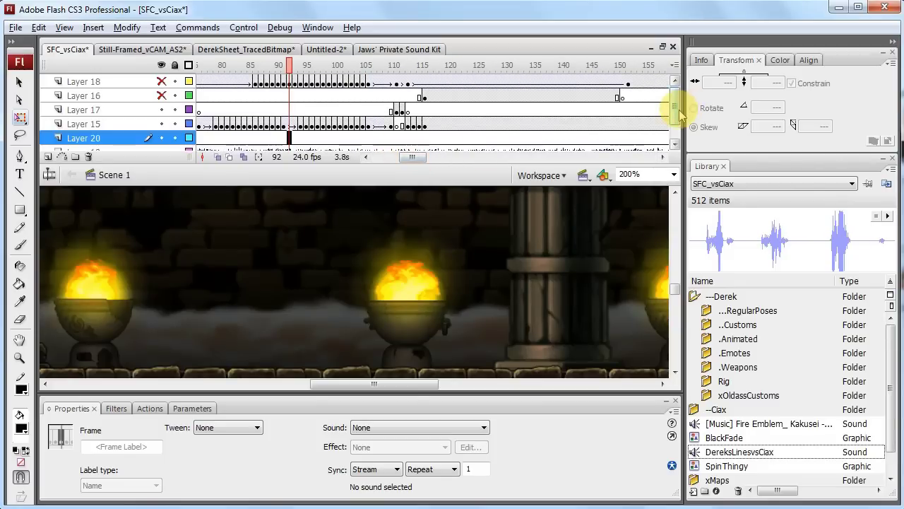
scroll(680, 115, down, 1)
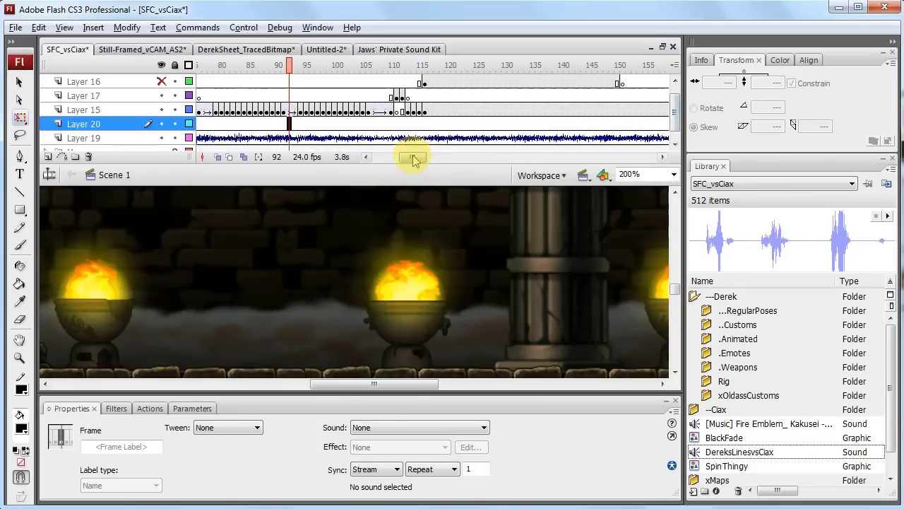
drag(410, 160, 409, 161)
drag(312, 111, 339, 125)
Drag the DereksLinesvsCiax voice sound onto the stage on Layer 20
drag(340, 65, 499, 67)
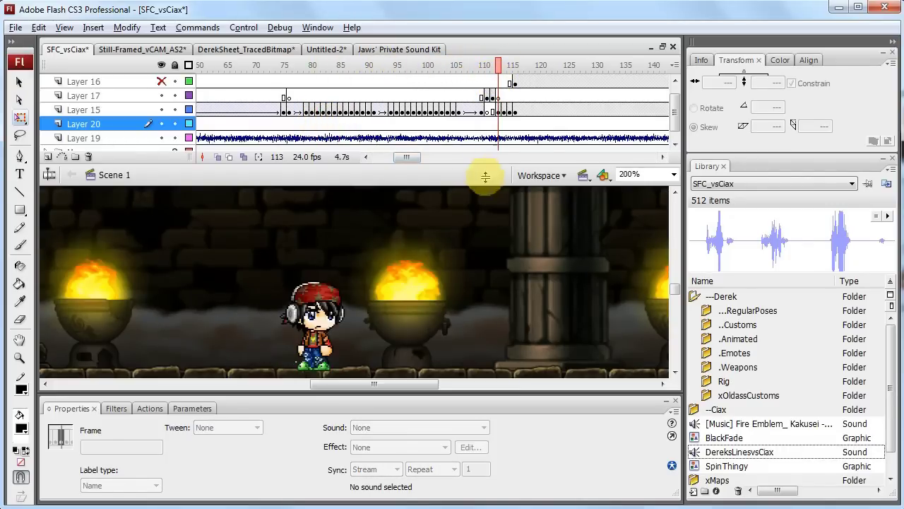
click(498, 125)
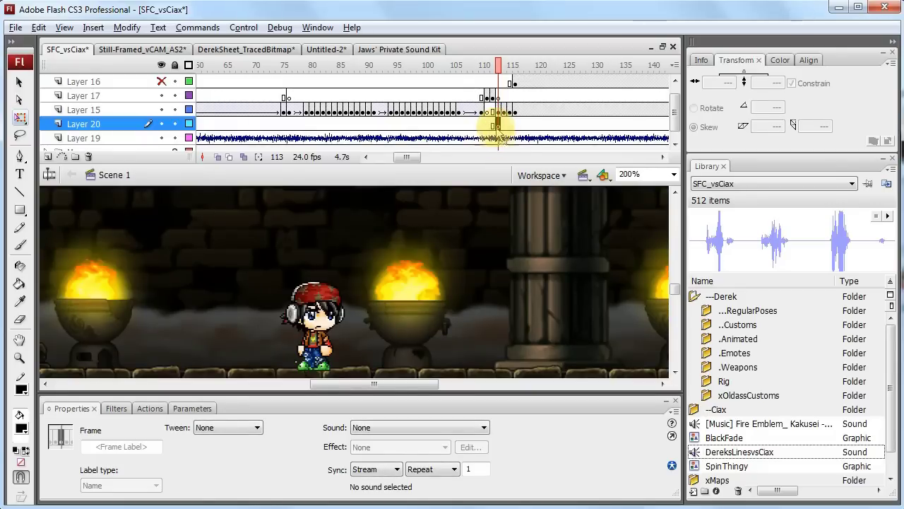
drag(581, 288, 443, 255)
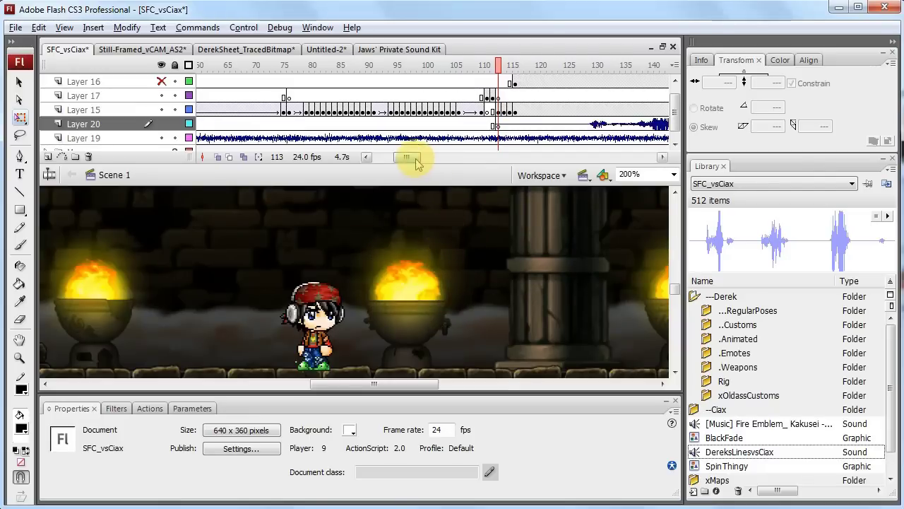
drag(418, 163, 429, 162)
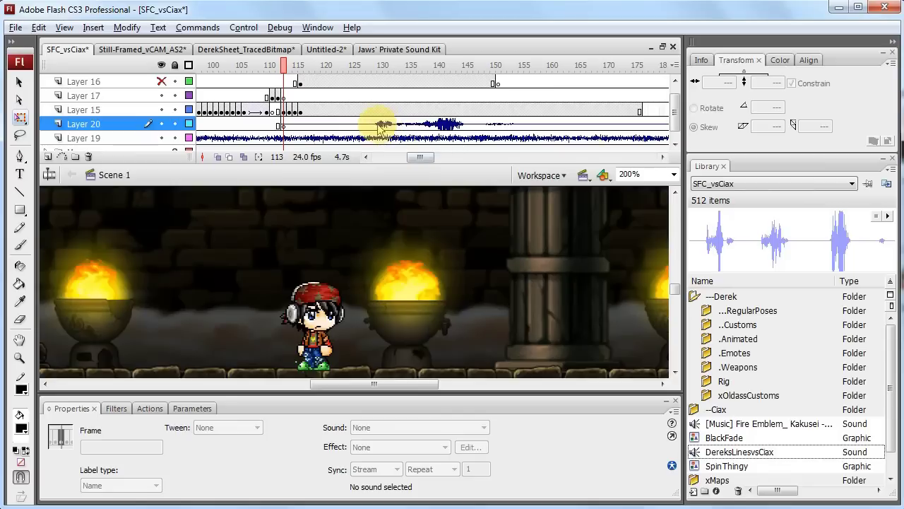
Insert a keyframe at frame 130 on Layer 20 and play the movie to hear the voice line
click(498, 124)
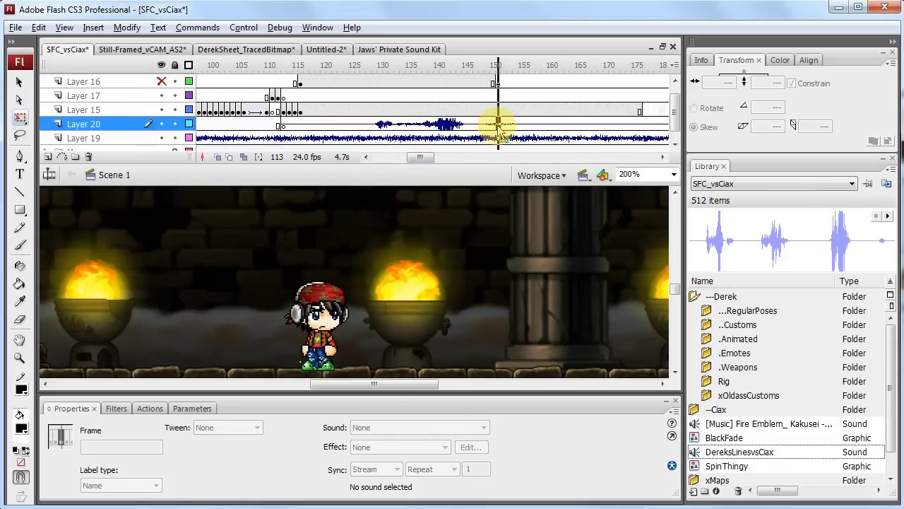
click(380, 124)
key(F6)
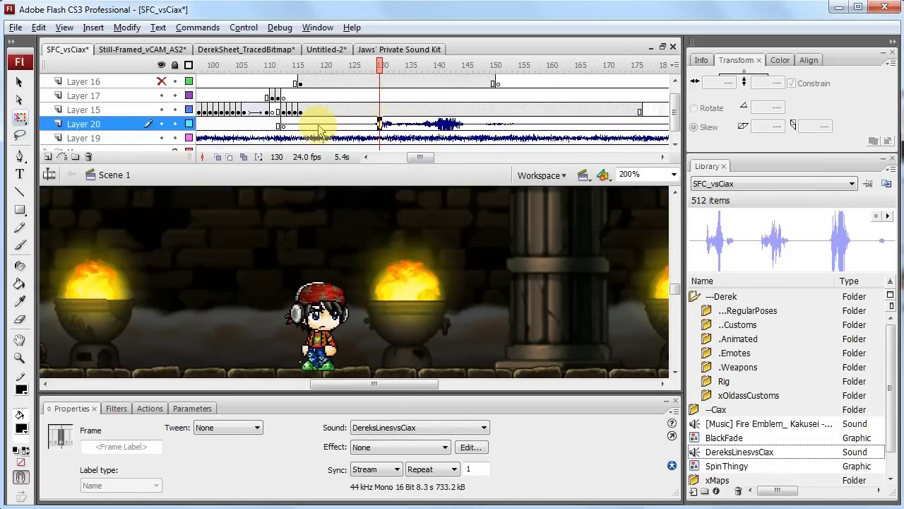
click(262, 125)
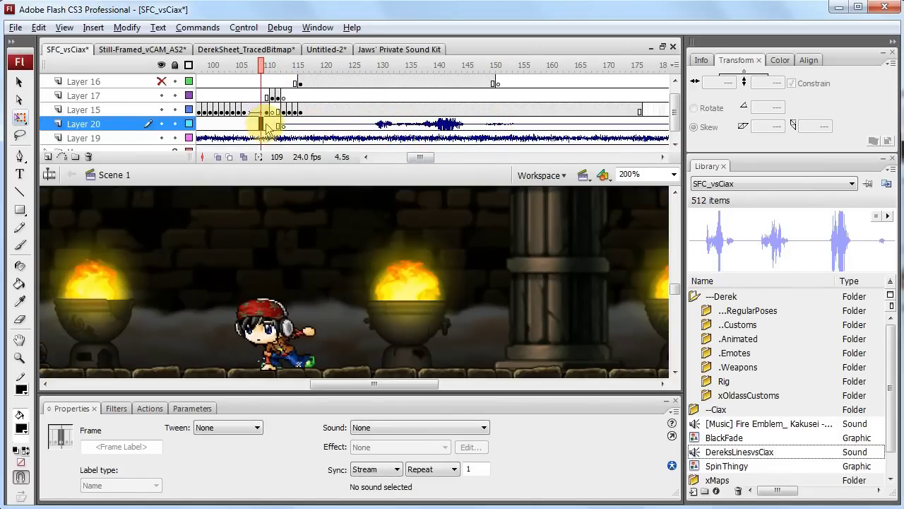
click(271, 126)
key(Return)
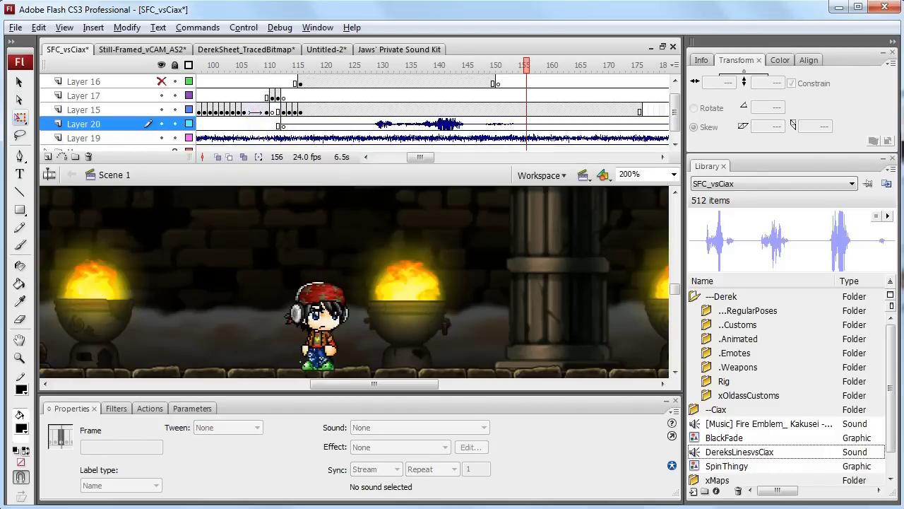
click(306, 126)
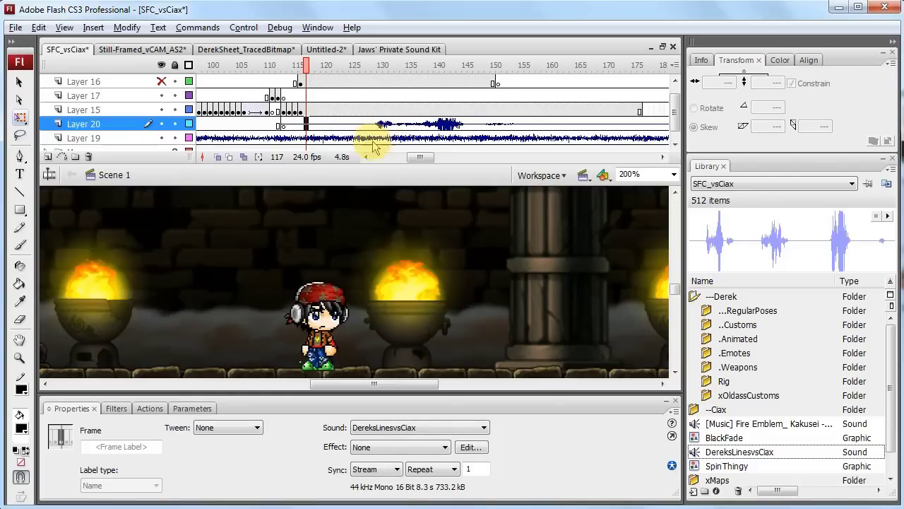
click(470, 447)
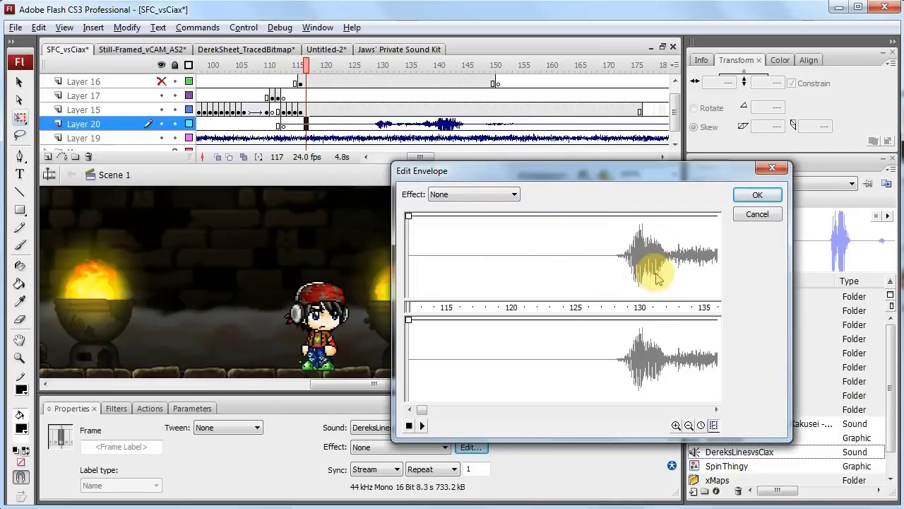
click(689, 425)
click(689, 426)
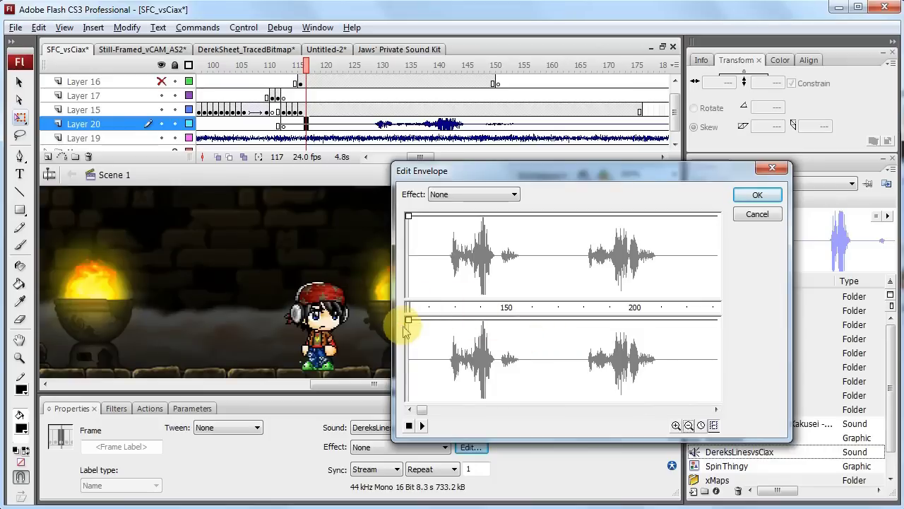
drag(408, 320, 401, 353)
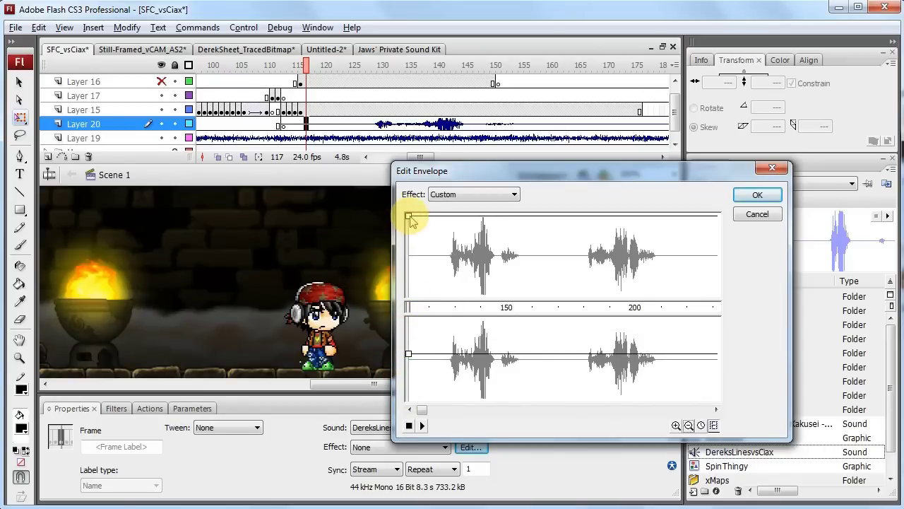
mouse_move(410, 219)
mouse_down()
mouse_move(409, 262)
mouse_move(404, 218)
mouse_up()
drag(410, 355, 404, 315)
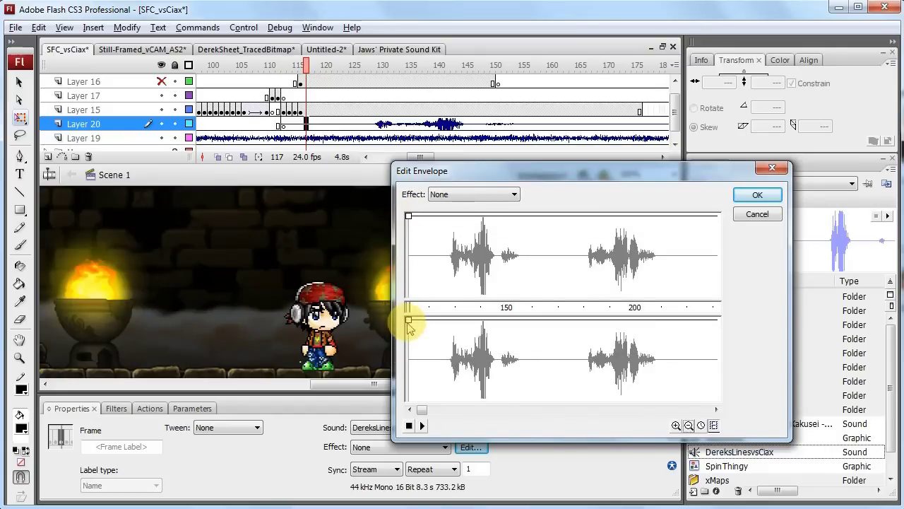
drag(410, 322, 407, 408)
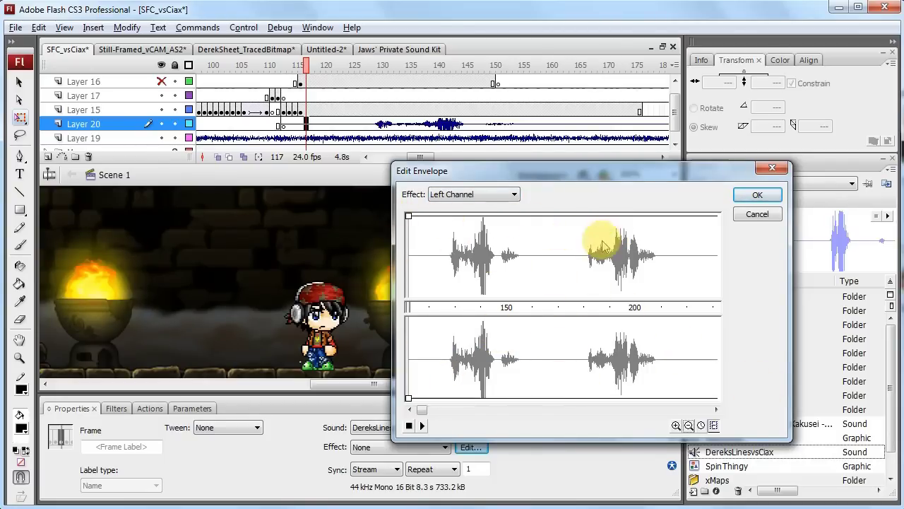
drag(409, 399, 388, 313)
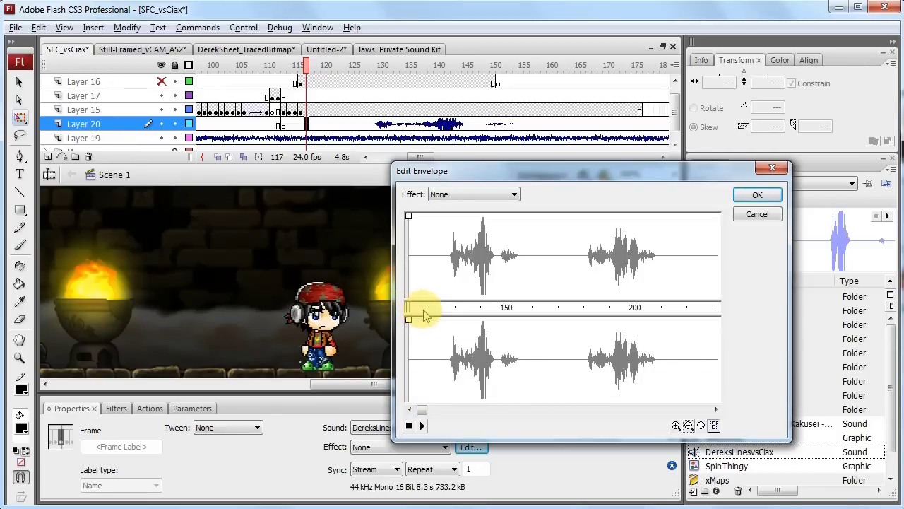
Trim the voice line's silent start and set its end marker just after the first phrase
drag(425, 310, 440, 317)
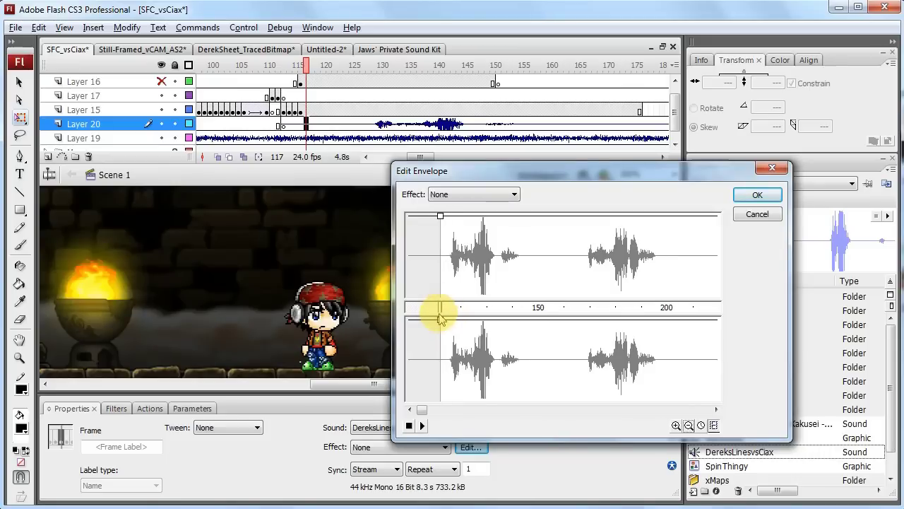
click(689, 424)
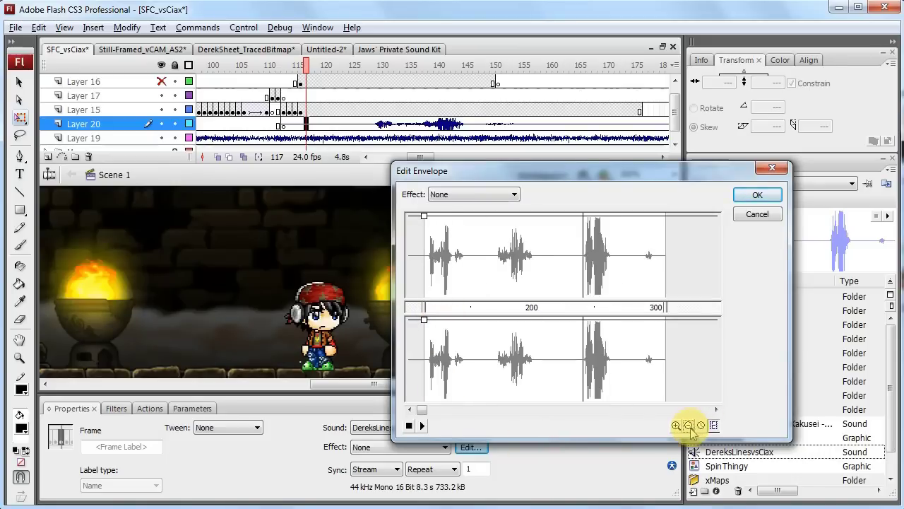
click(689, 424)
click(676, 426)
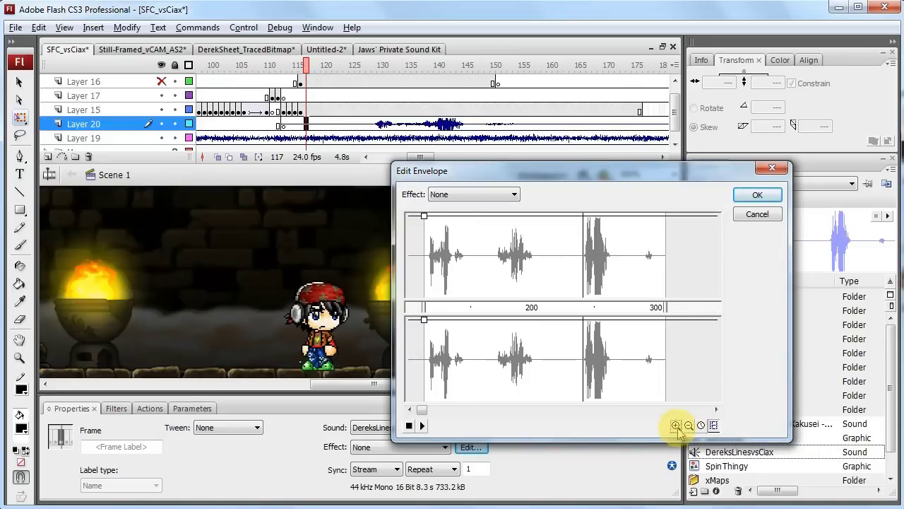
drag(664, 311, 473, 313)
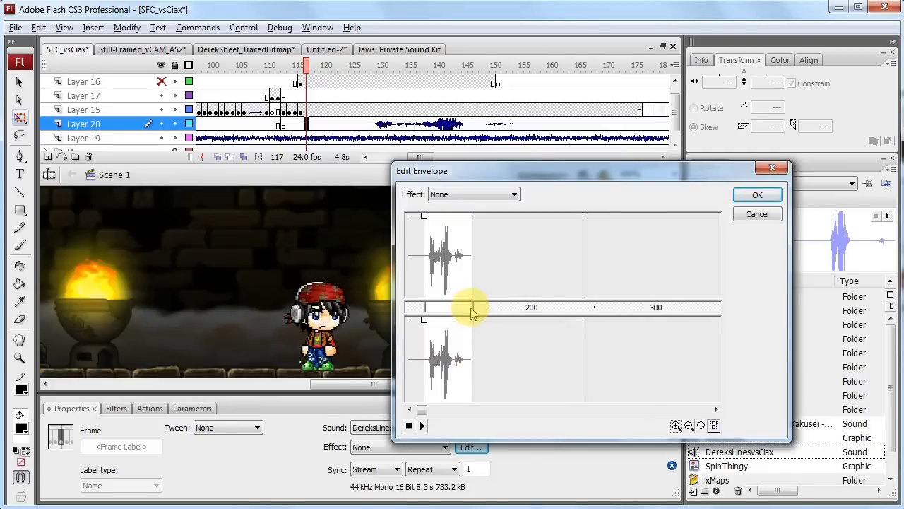
drag(470, 316, 474, 316)
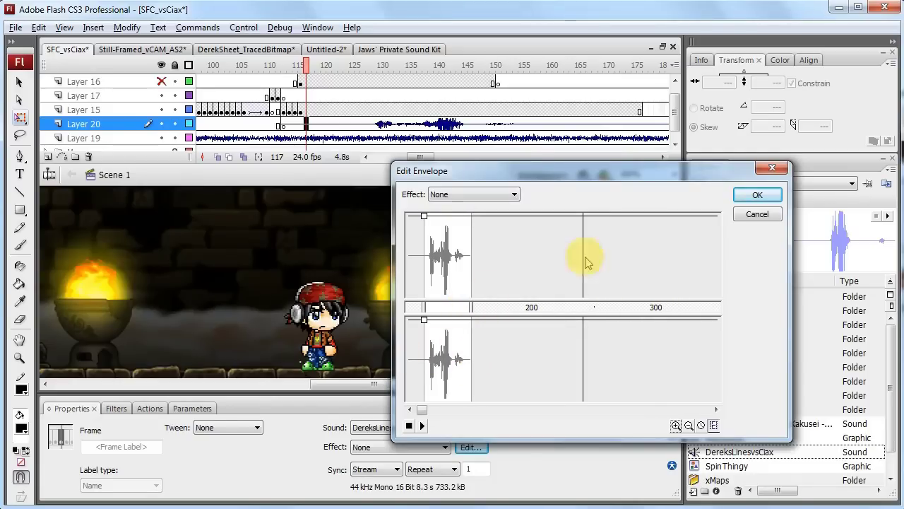
Accept the envelope edits and play the timeline from an earlier frame to hear the cropped line
click(757, 195)
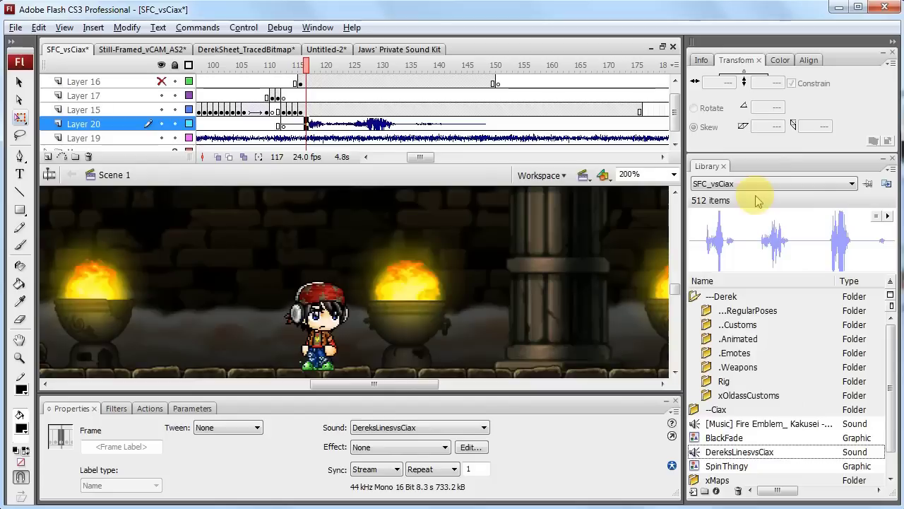
click(273, 125)
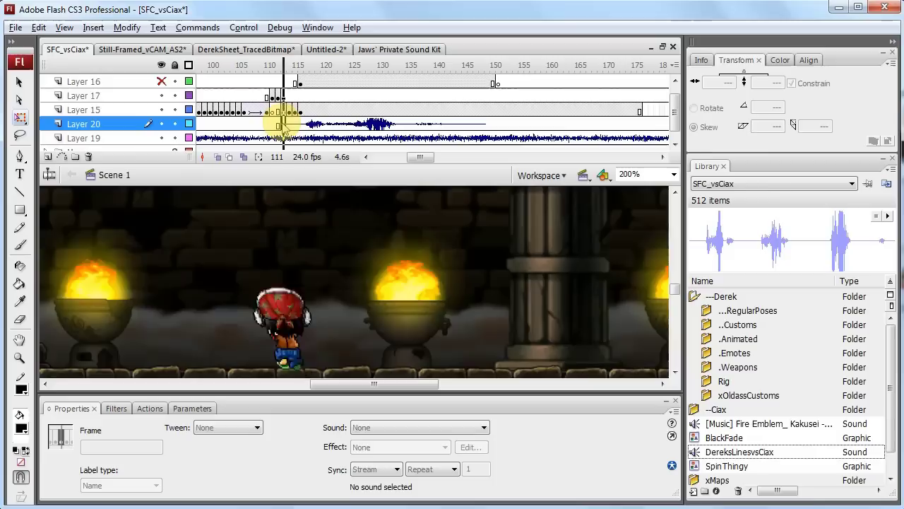
click(281, 124)
click(277, 125)
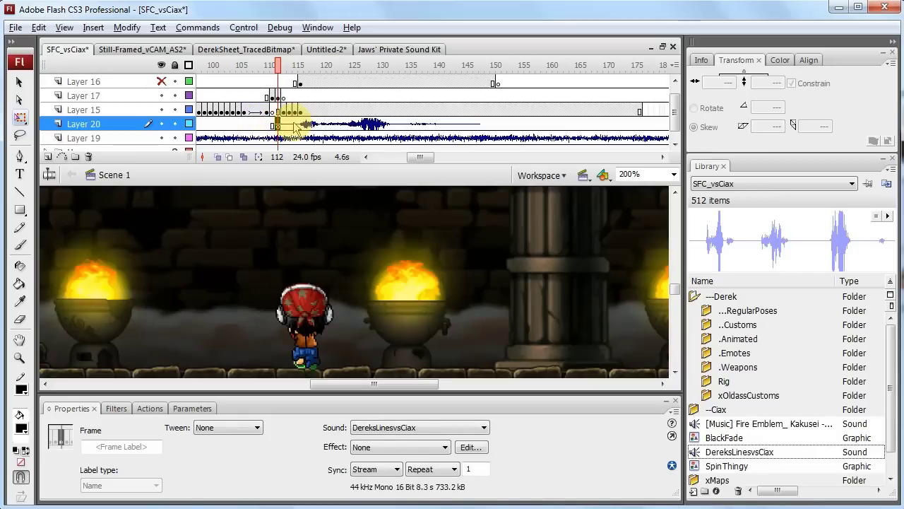
click(232, 112)
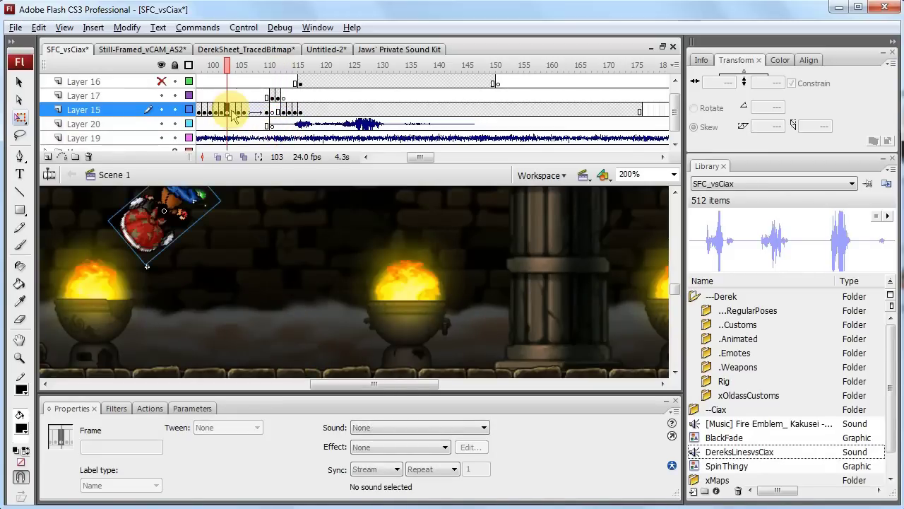
key(Return)
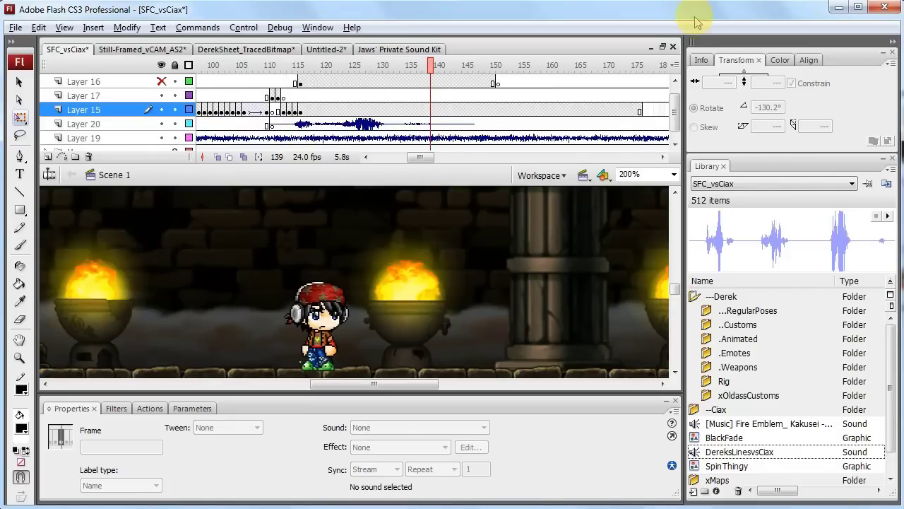
mouse_move(422, 157)
mouse_down()
mouse_move(434, 165)
mouse_move(416, 146)
mouse_move(431, 160)
mouse_up()
Move the Layer 20 keyframe to about frame 158
click(421, 125)
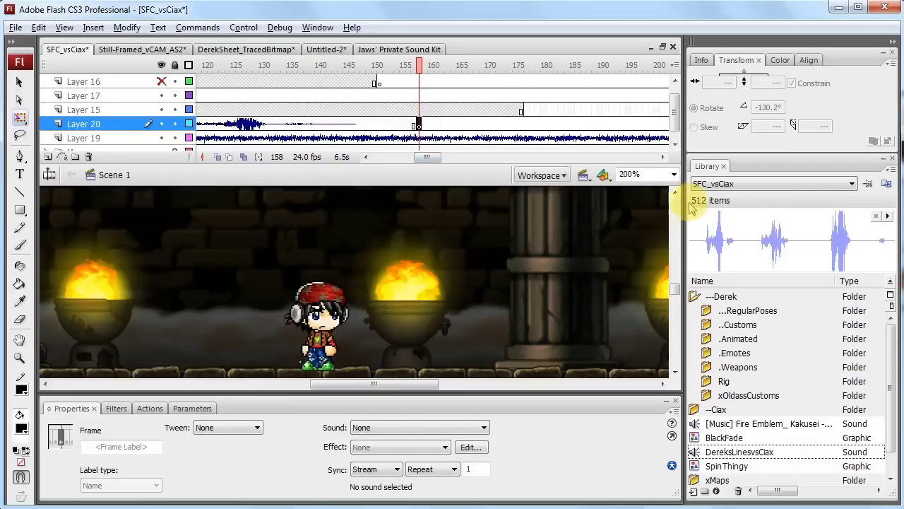
click(569, 247)
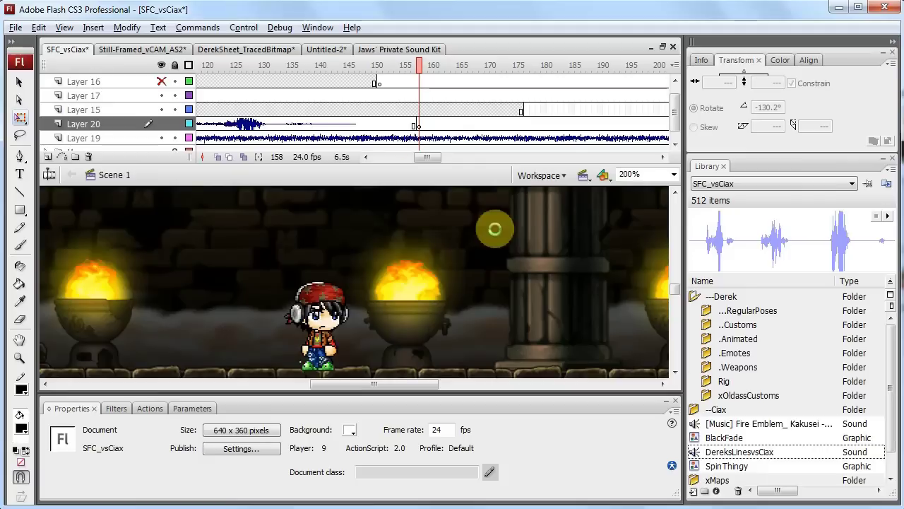
click(323, 126)
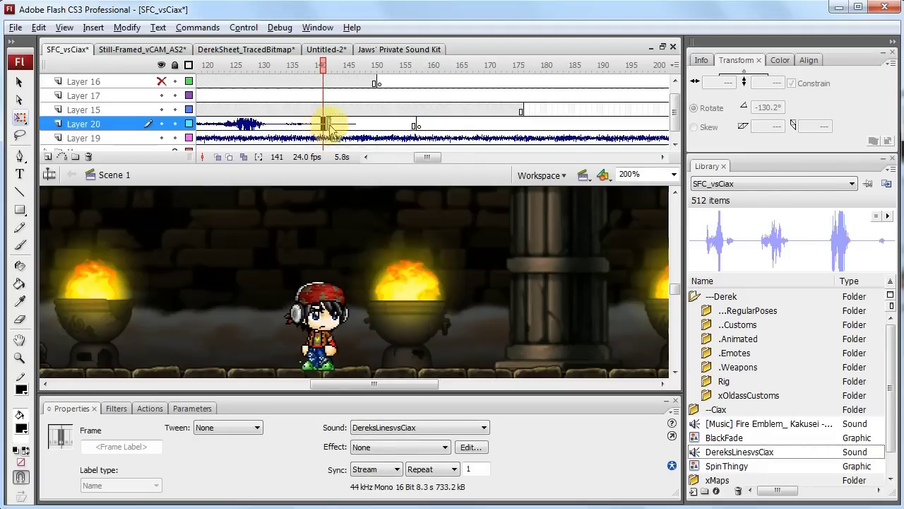
drag(342, 130, 424, 125)
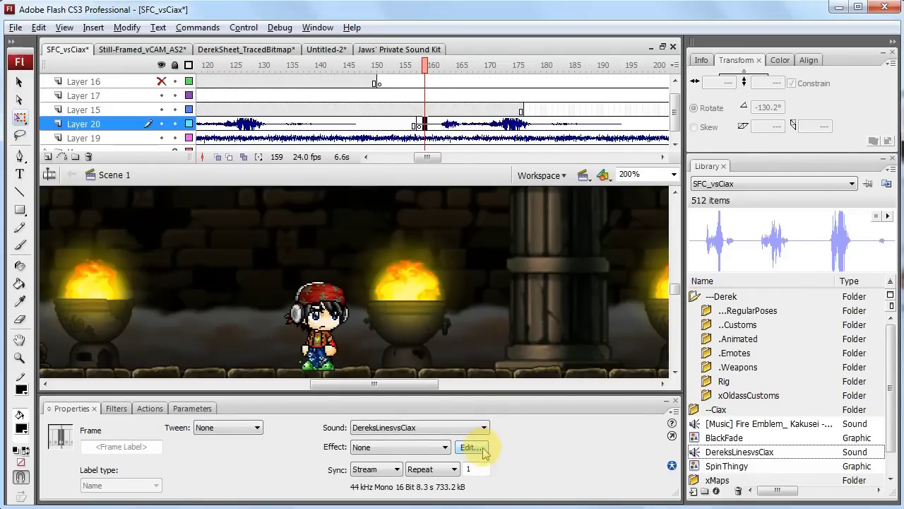
In Edit Envelope, move the end and start markers around the second spoken line
click(483, 451)
drag(471, 308, 551, 308)
drag(424, 307, 535, 310)
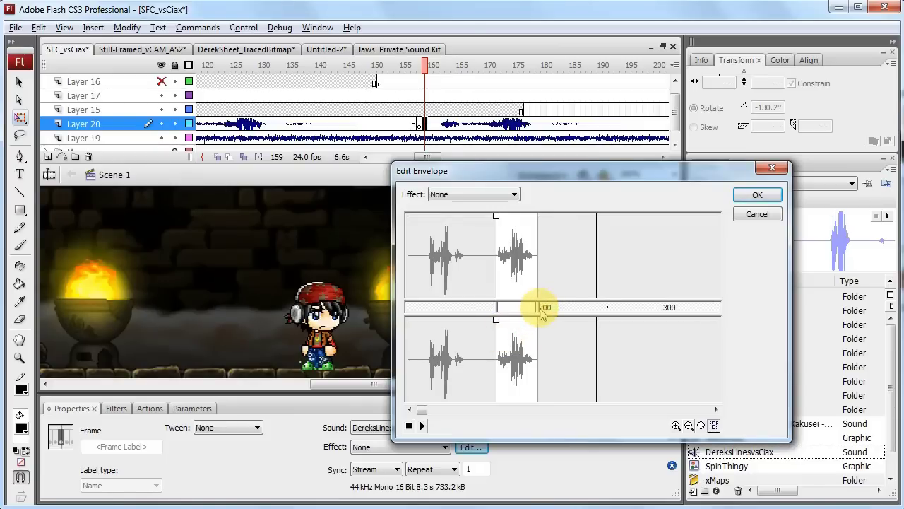
click(757, 196)
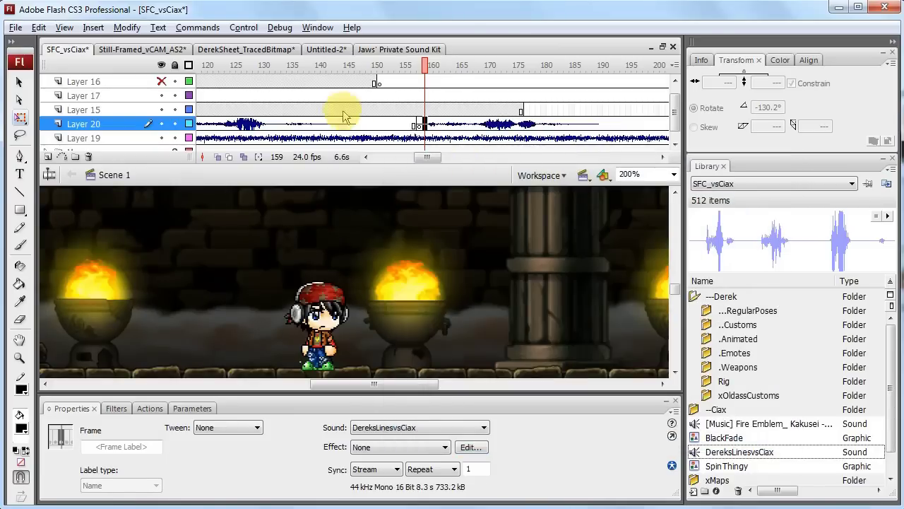
click(374, 110)
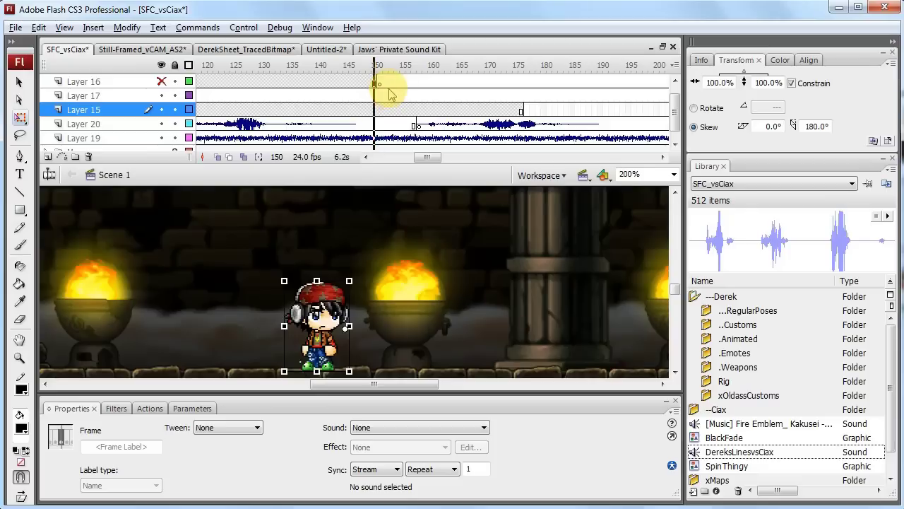
key(Return)
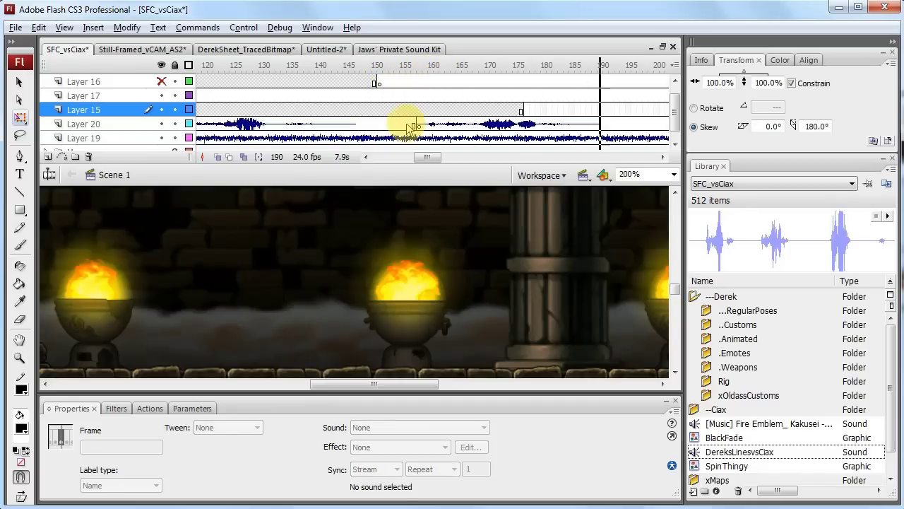
click(419, 125)
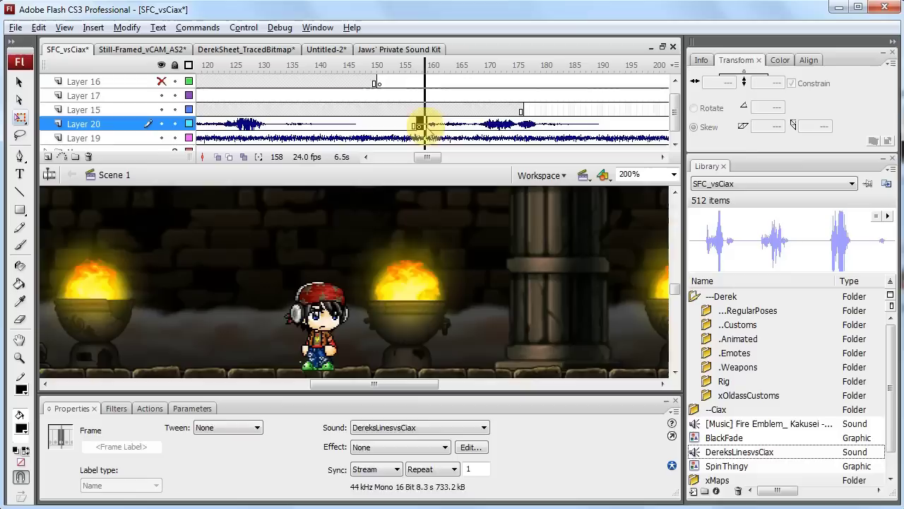
click(419, 125)
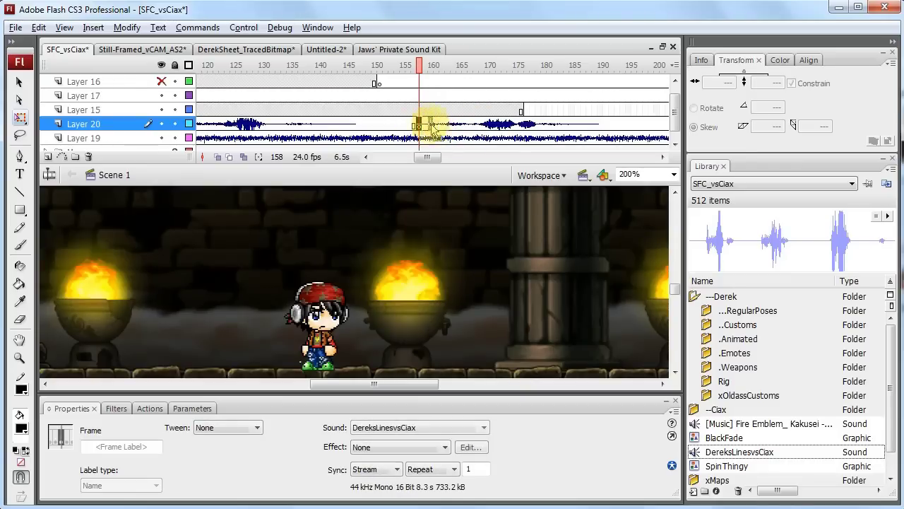
drag(418, 125, 517, 125)
drag(433, 107, 459, 106)
key(Return)
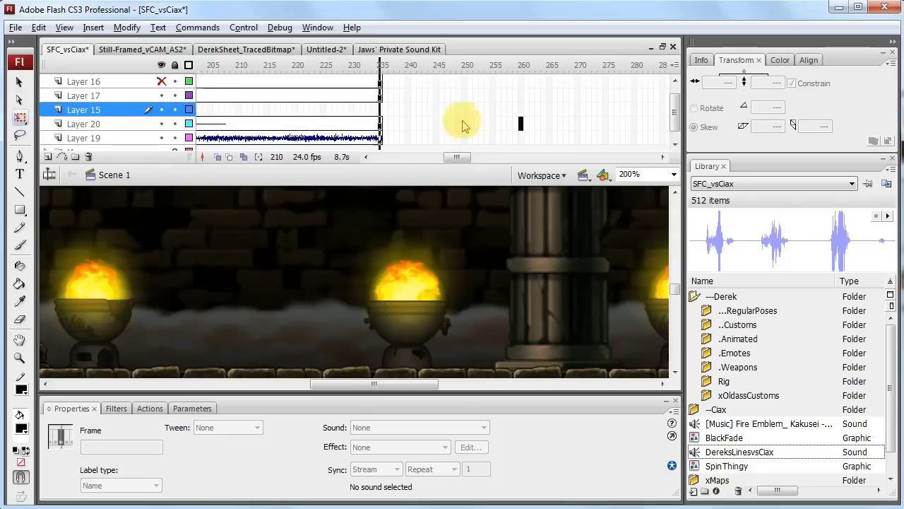
click(448, 127)
drag(459, 157, 435, 157)
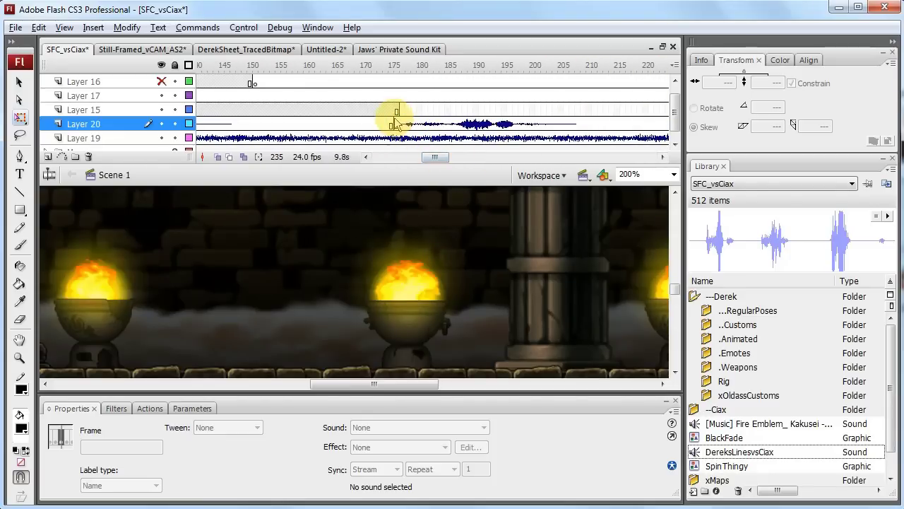
drag(398, 125, 408, 125)
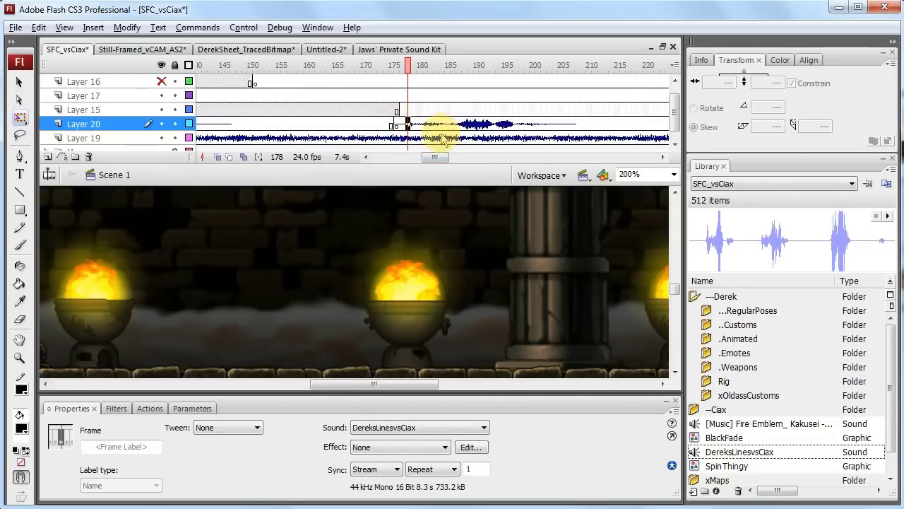
click(391, 123)
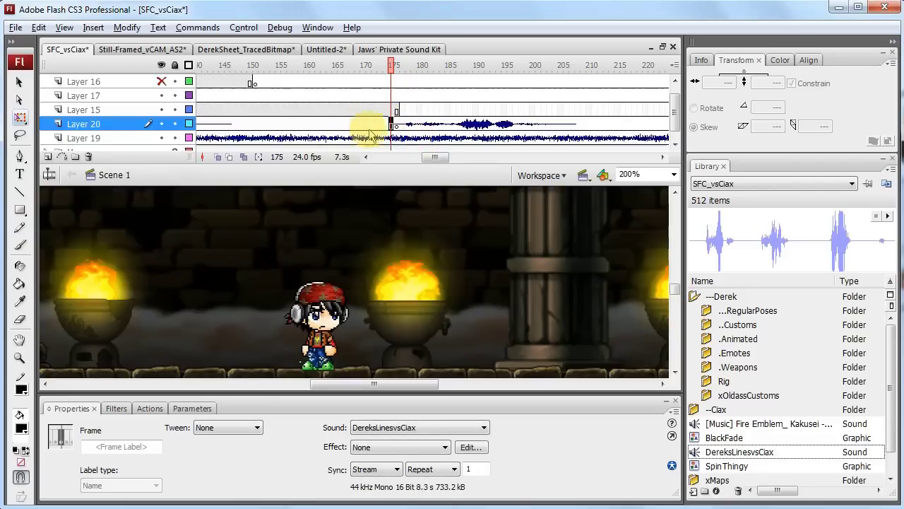
click(306, 109)
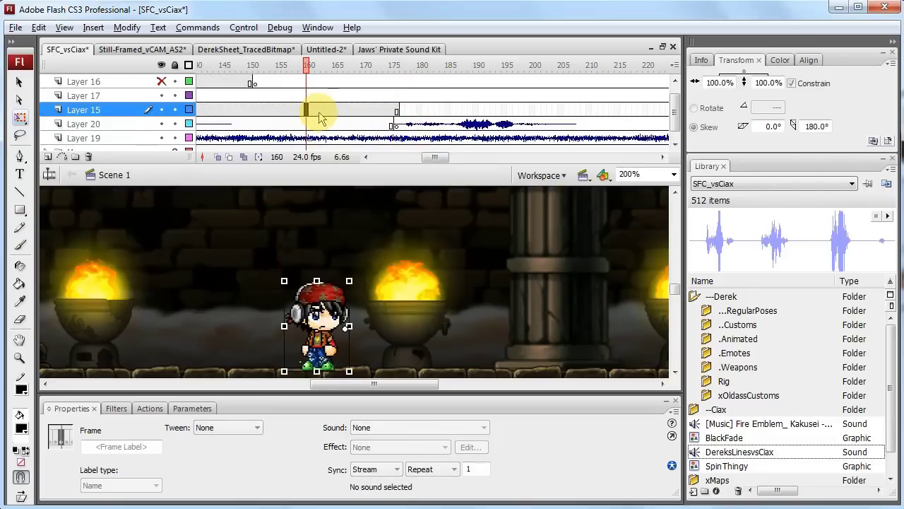
click(403, 124)
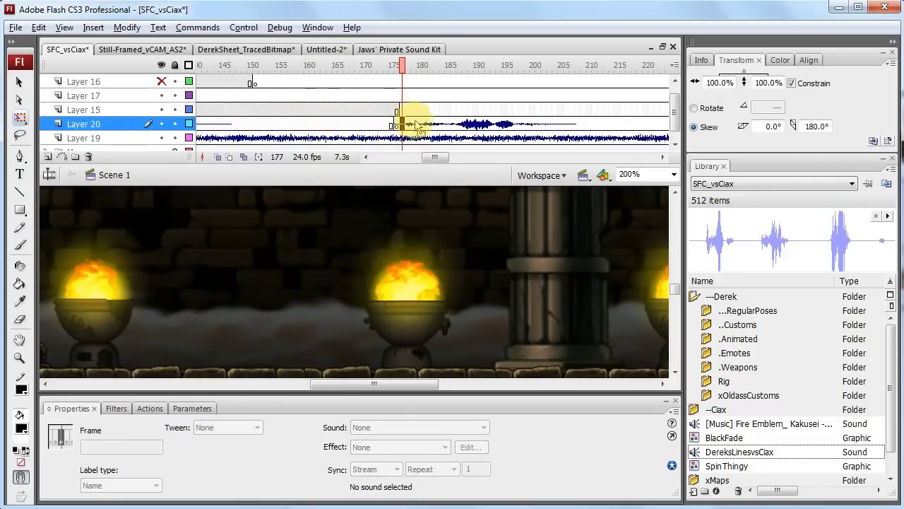
drag(434, 157, 429, 156)
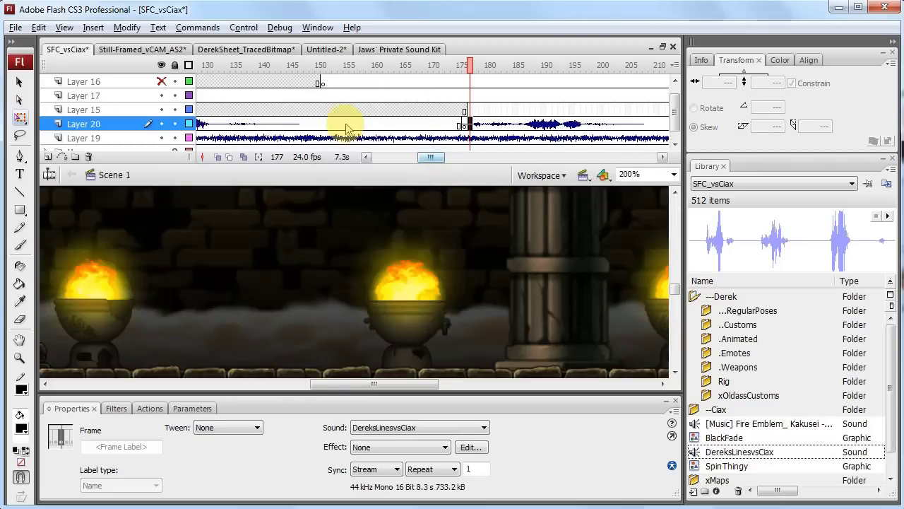
click(503, 126)
click(471, 446)
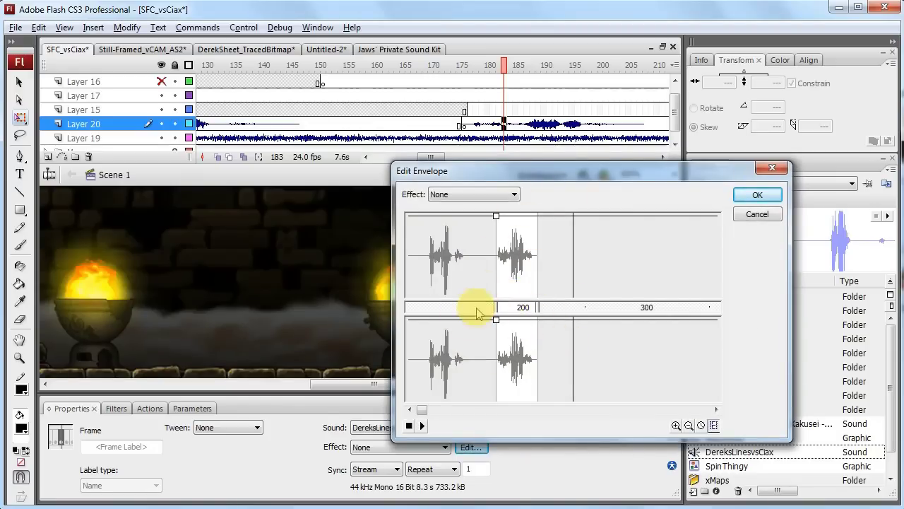
click(757, 214)
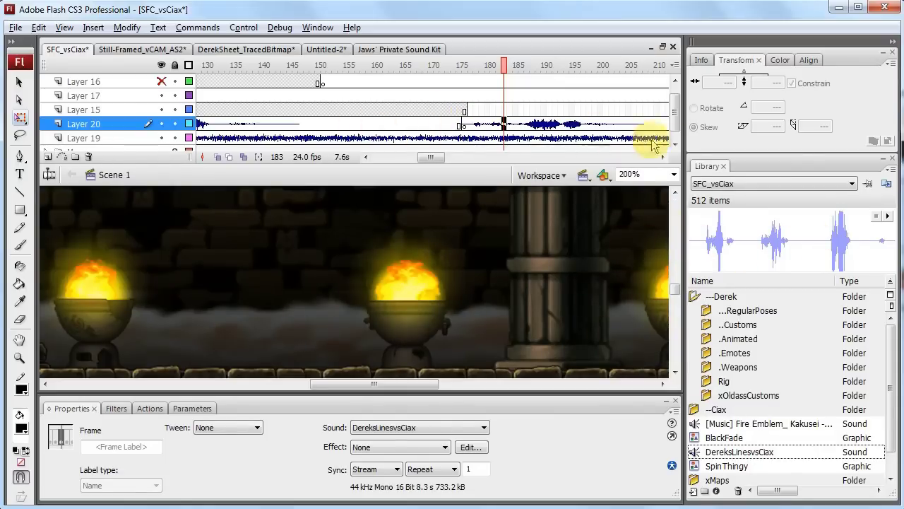
Open Edit Envelope for the voice sound at frame 190 and drag the lower channel's volume down, then slightly up
drag(431, 157, 423, 159)
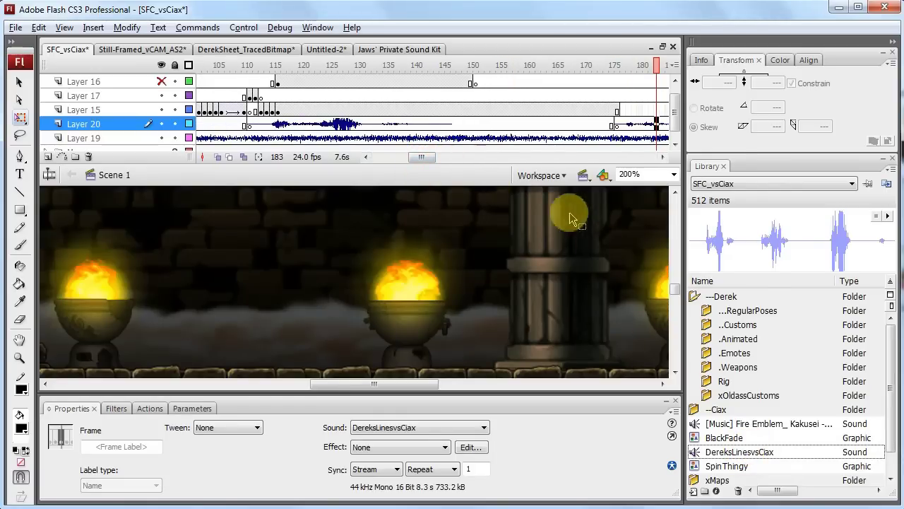
drag(423, 157, 437, 158)
click(454, 124)
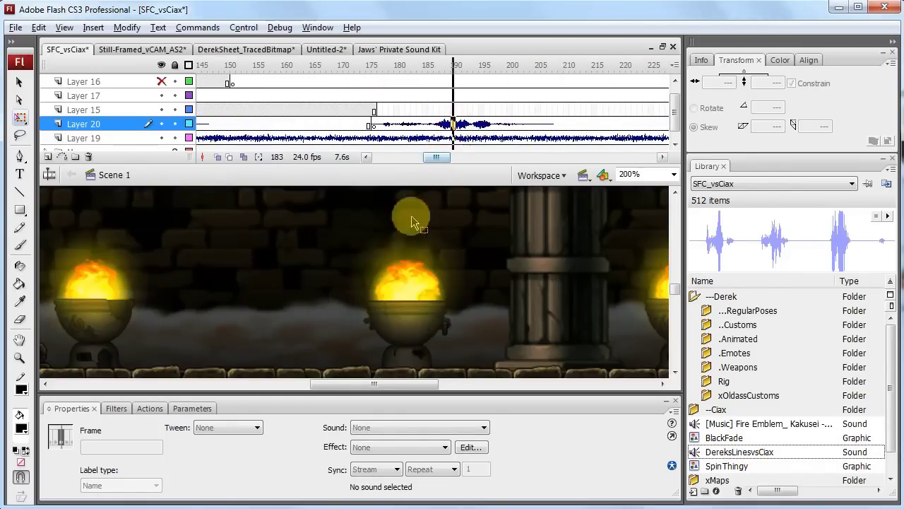
click(470, 447)
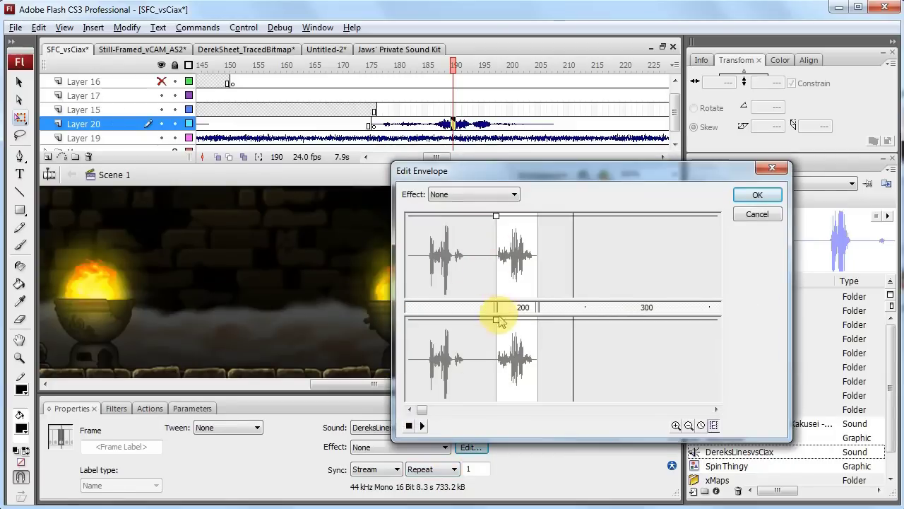
drag(497, 323, 495, 422)
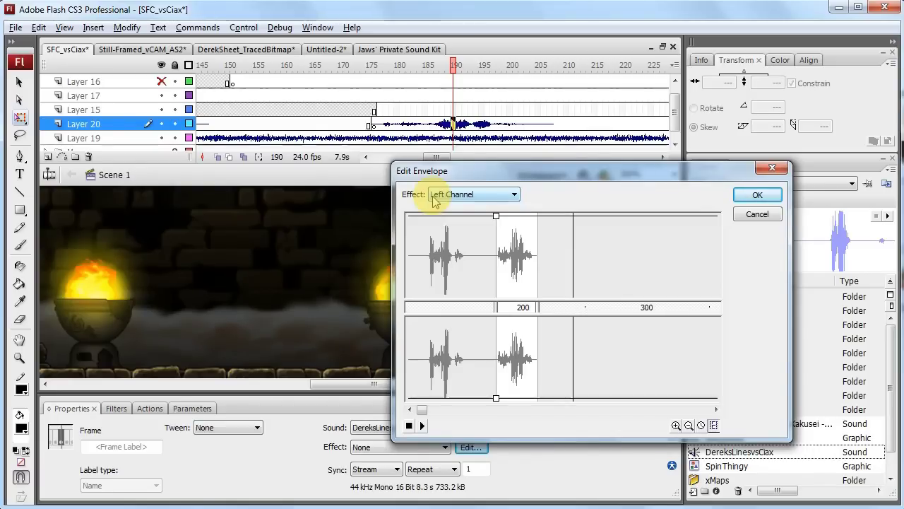
drag(496, 397, 485, 306)
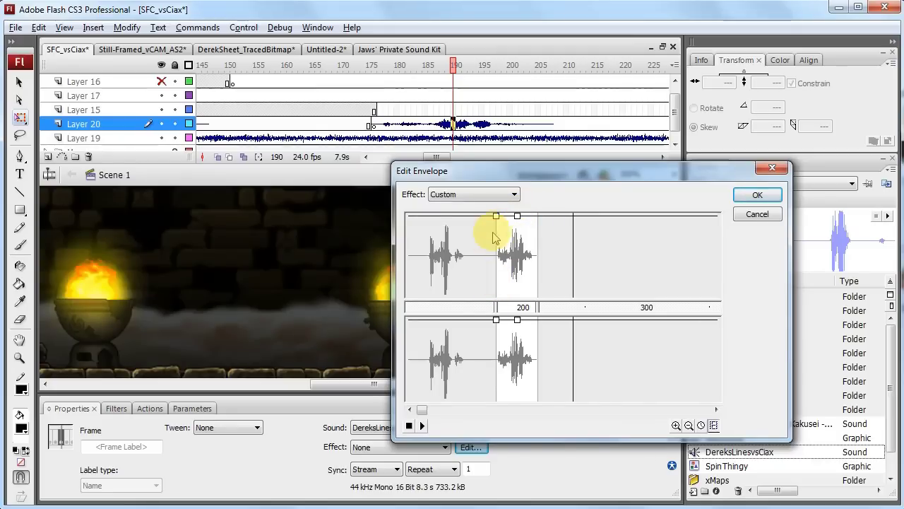
Shape and preview a lengthened fade-in ramp, then drag both channels' right points to silence
drag(497, 217, 485, 419)
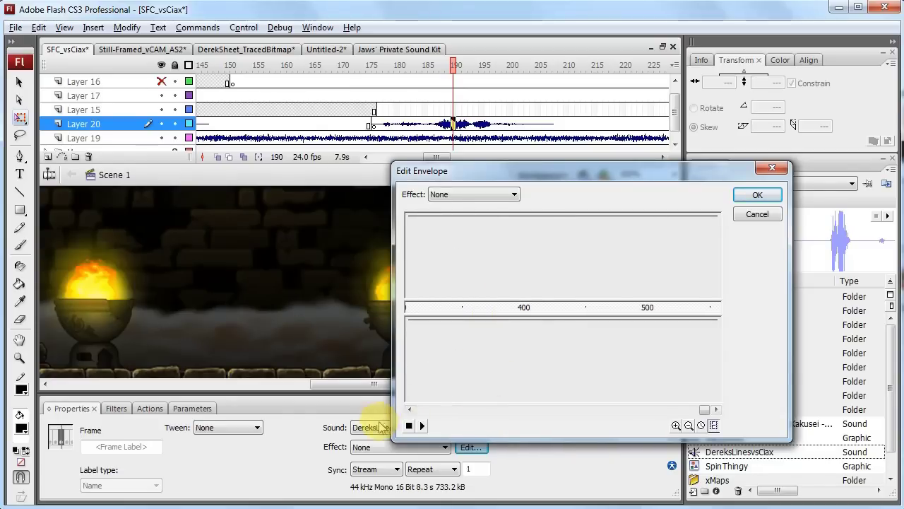
click(411, 411)
drag(658, 410, 508, 414)
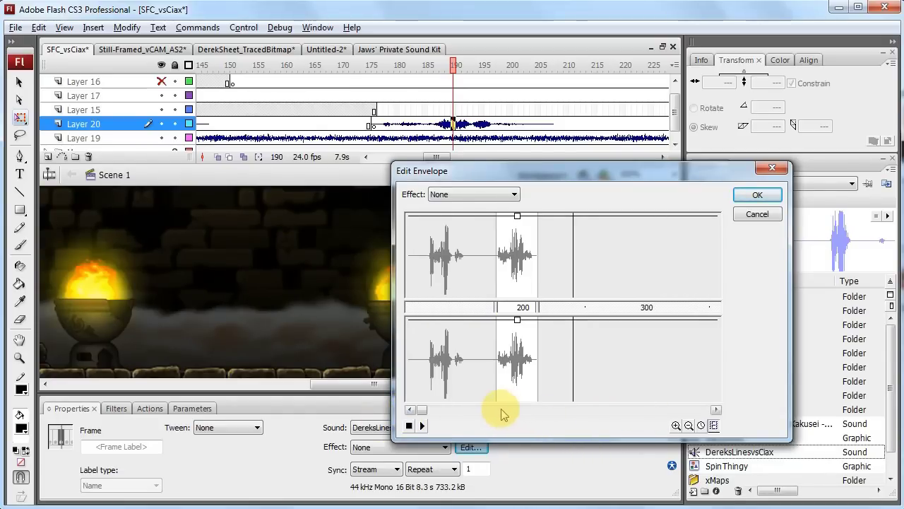
mouse_move(491, 313)
mouse_down()
mouse_move(486, 392)
mouse_move(494, 393)
mouse_move(494, 228)
mouse_move(494, 318)
mouse_move(495, 299)
mouse_up()
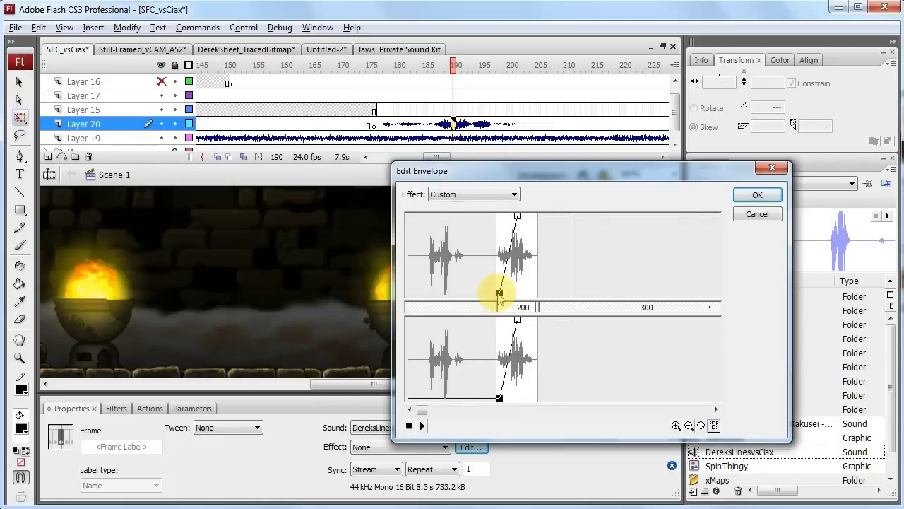
drag(516, 215, 535, 216)
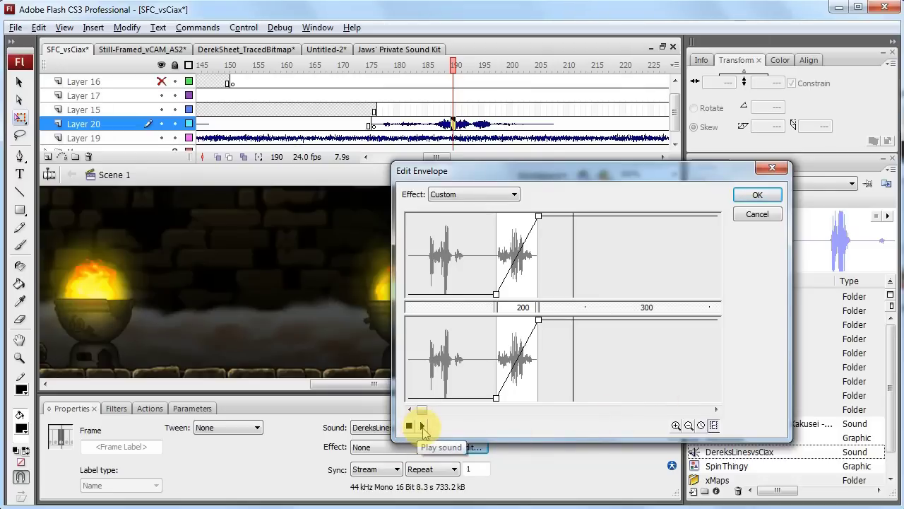
click(422, 426)
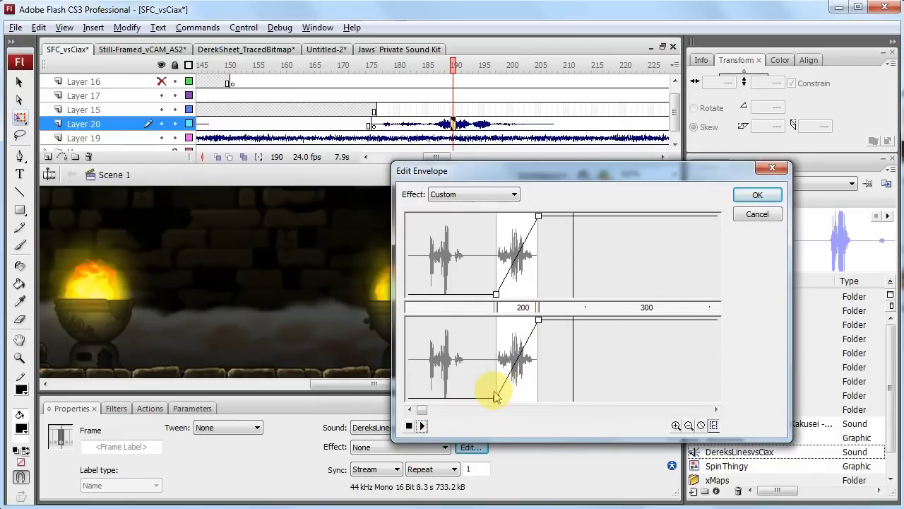
drag(539, 321, 537, 397)
drag(537, 214, 539, 294)
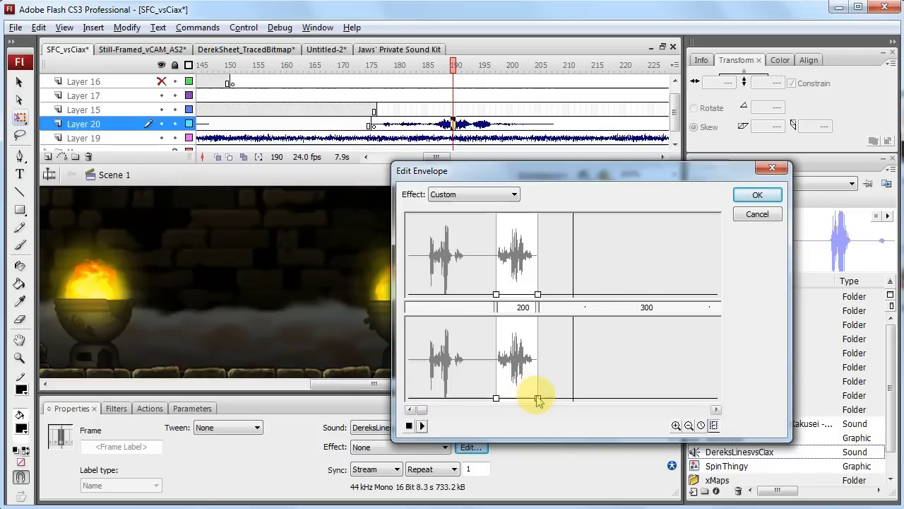
Raise all envelope points in both channels back to full volume and preview the voice line
mouse_move(535, 398)
mouse_down()
mouse_move(542, 236)
mouse_move(541, 280)
mouse_up()
drag(539, 322, 537, 382)
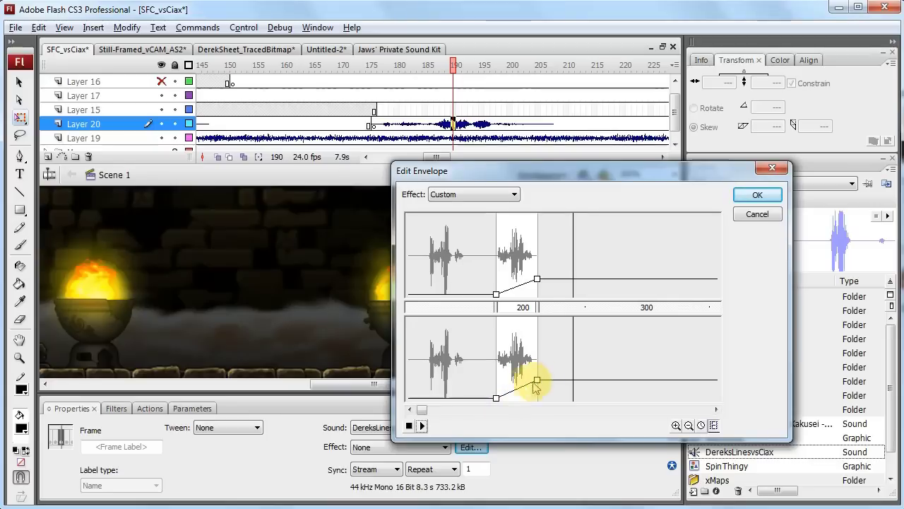
drag(537, 380, 540, 322)
drag(539, 281, 540, 215)
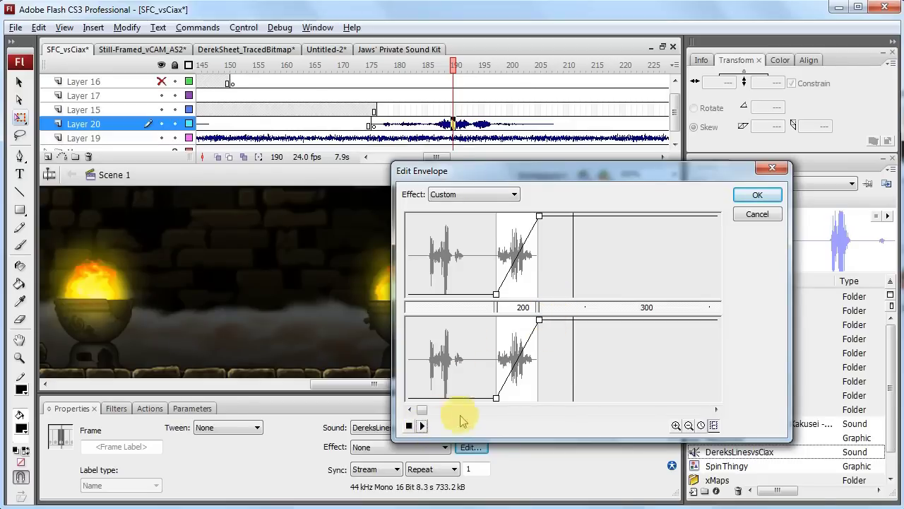
drag(496, 398, 497, 215)
click(423, 427)
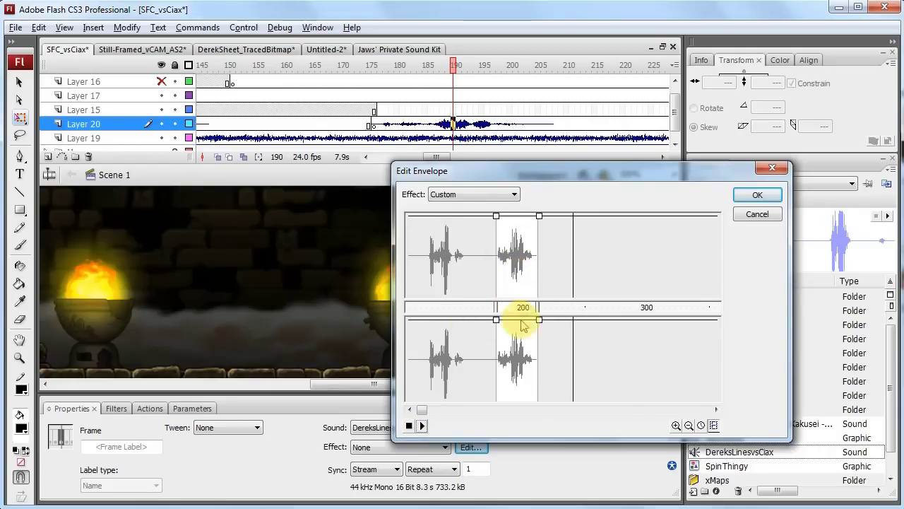
Drag both lower-channel envelope points to the bottom so that channel is fully silent
drag(496, 323, 497, 400)
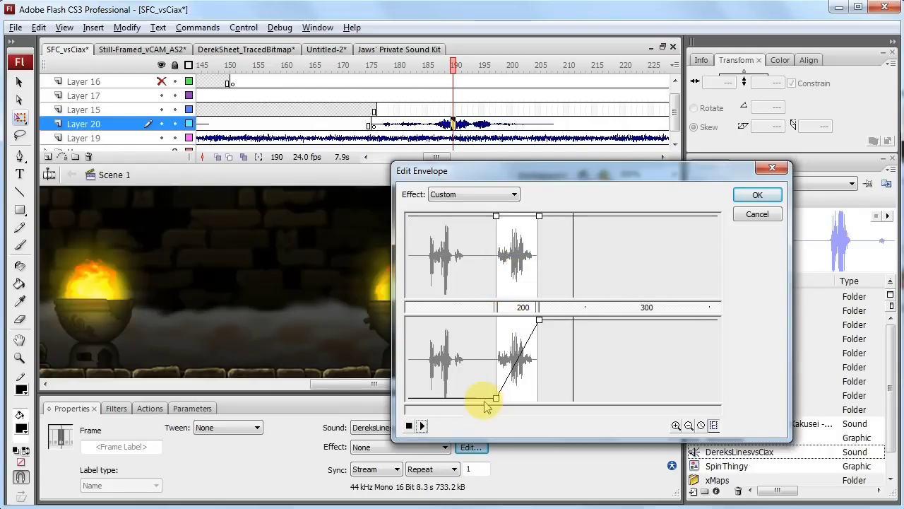
drag(538, 321, 542, 397)
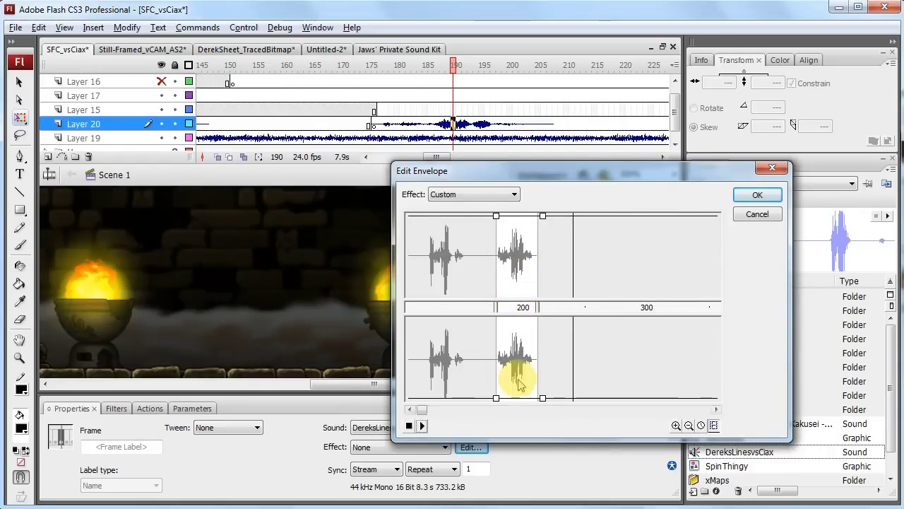
drag(547, 178, 498, 179)
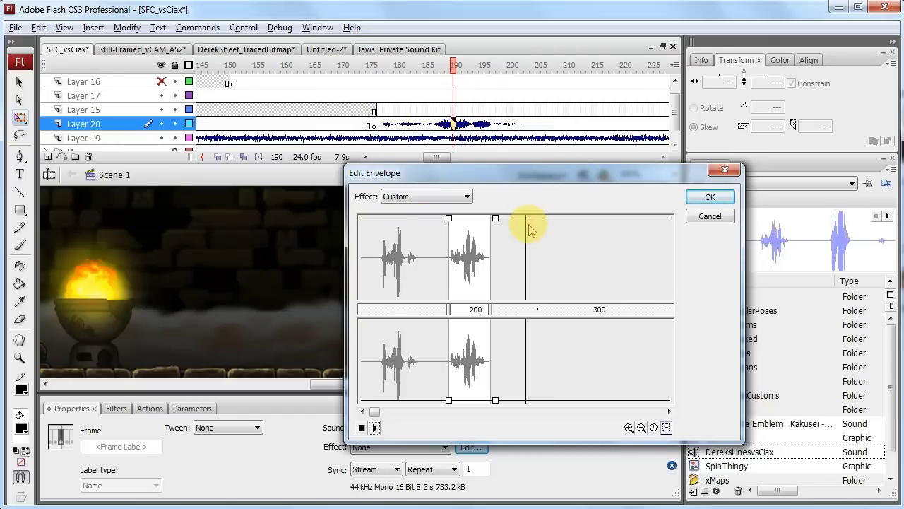
Apply and reopen the envelope, try silencing the top channel instead, preview, then restore it to full
click(710, 197)
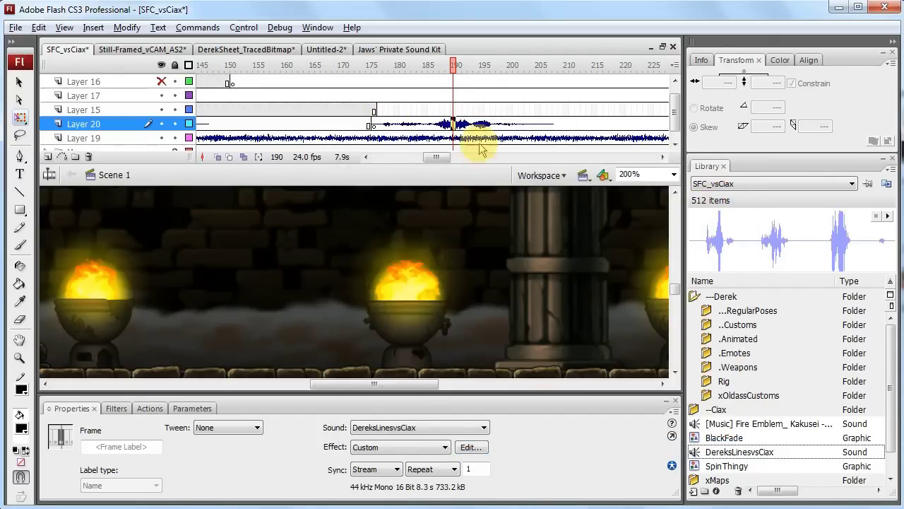
click(470, 447)
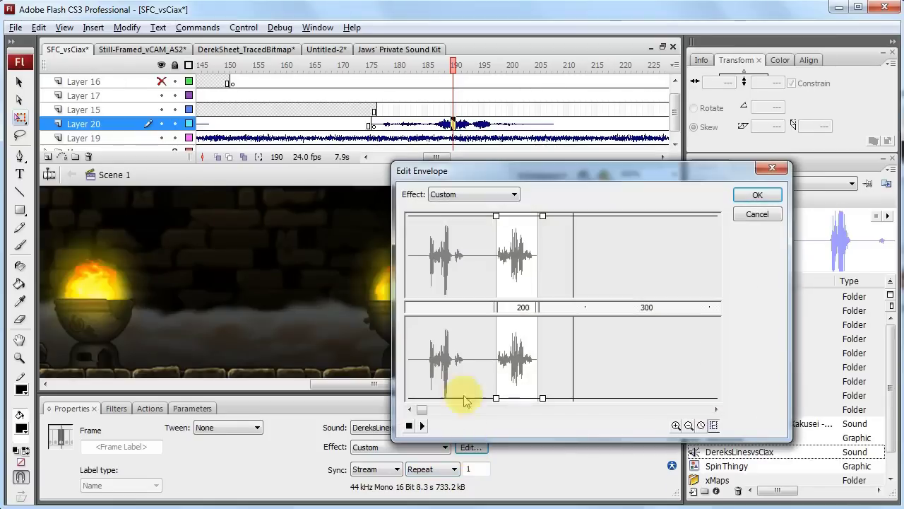
scroll(541, 431, up, 6)
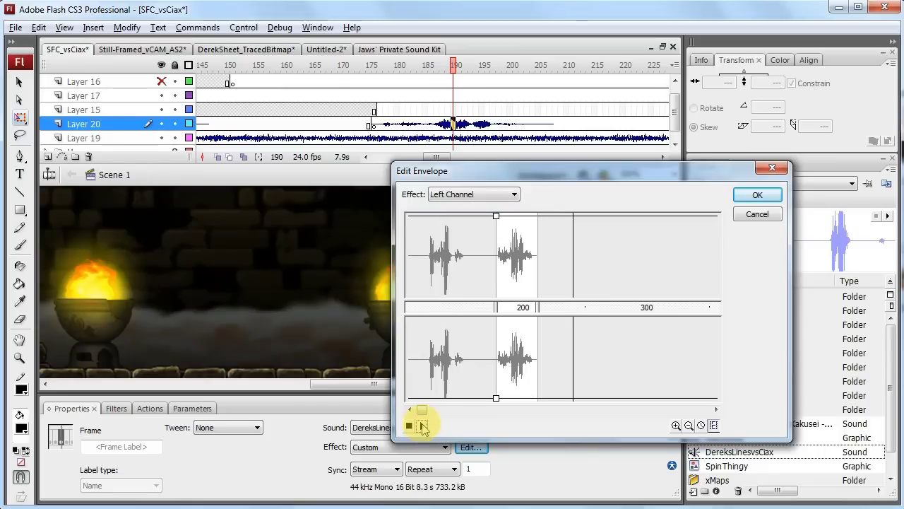
drag(496, 396, 485, 306)
drag(496, 216, 494, 318)
click(423, 426)
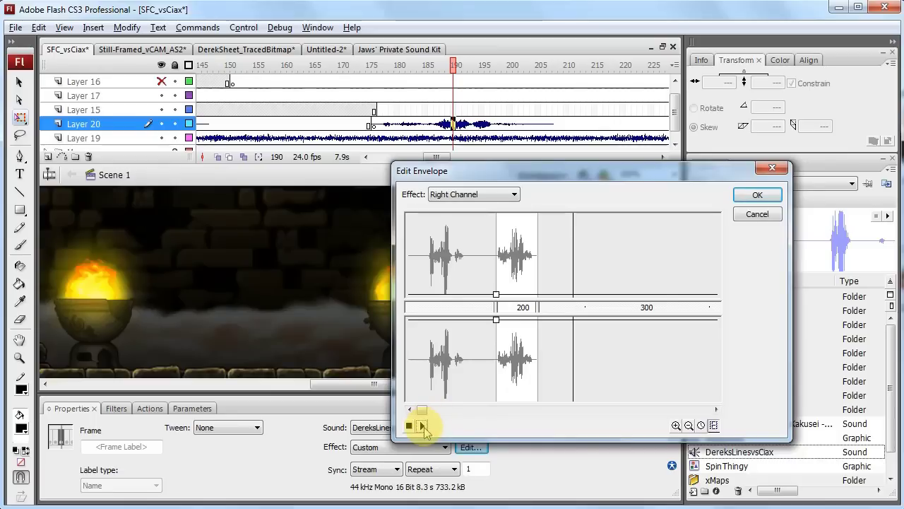
drag(495, 295, 487, 207)
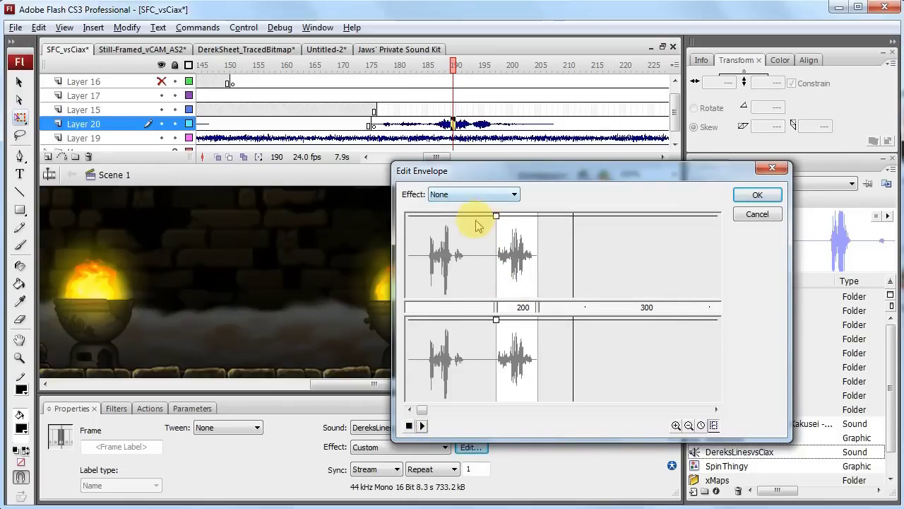
Confirm the envelope, check the sound's Sync stays Stream, and move the playhead to frame 178
click(750, 195)
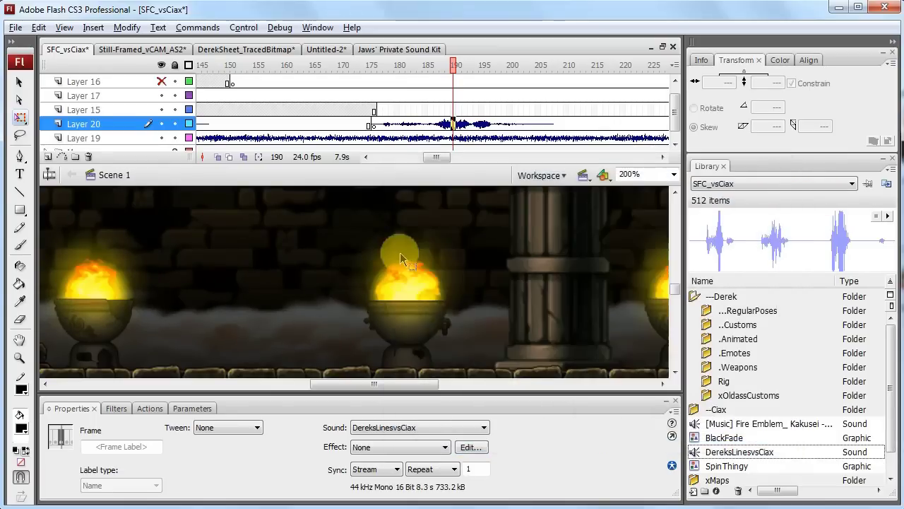
click(375, 124)
click(379, 124)
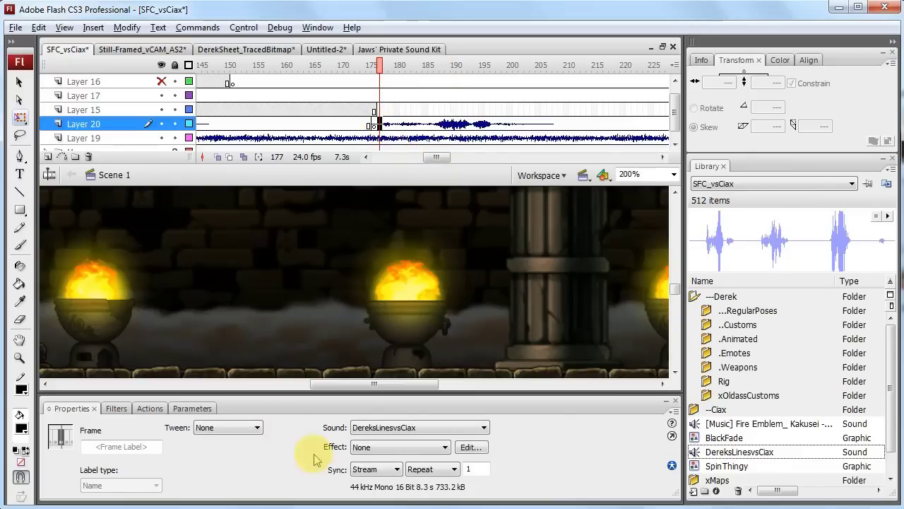
click(371, 469)
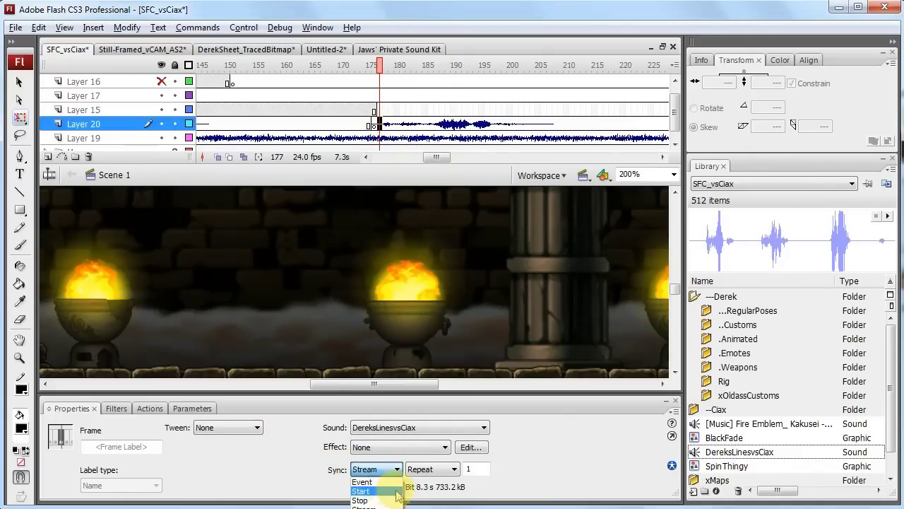
click(315, 465)
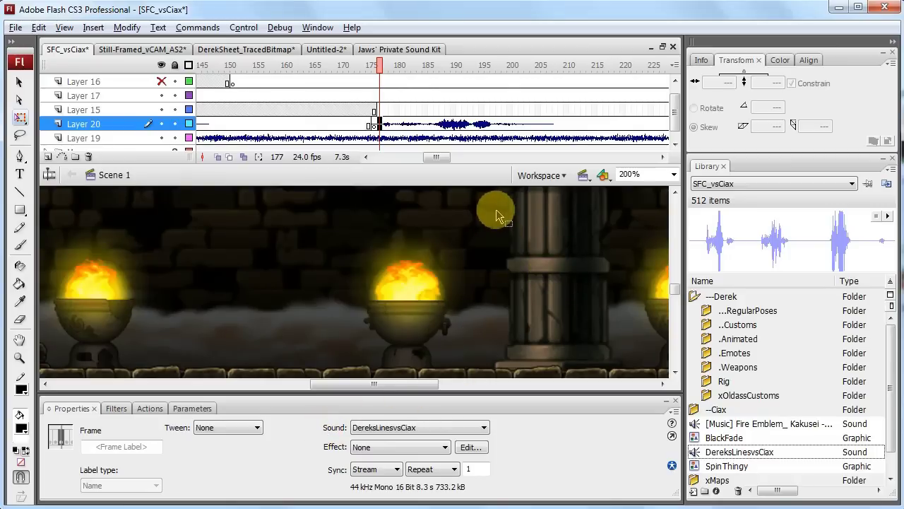
click(386, 124)
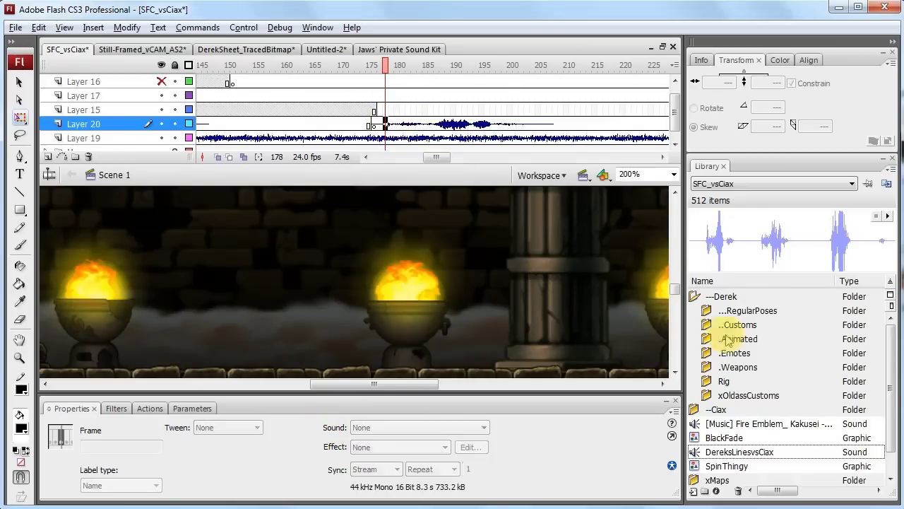
Open Properties for the DereksLinesvsCiax sound from the Library's context menu
right_click(745, 452)
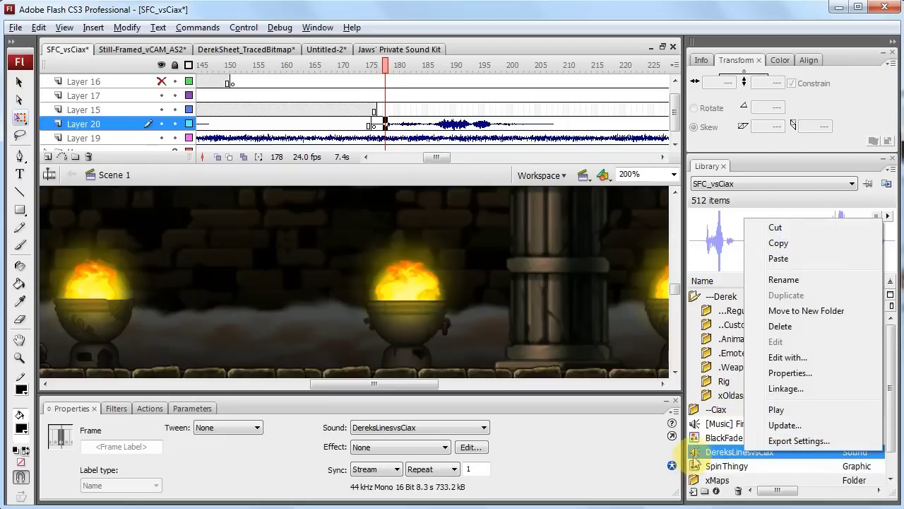
click(696, 455)
click(713, 424)
click(717, 456)
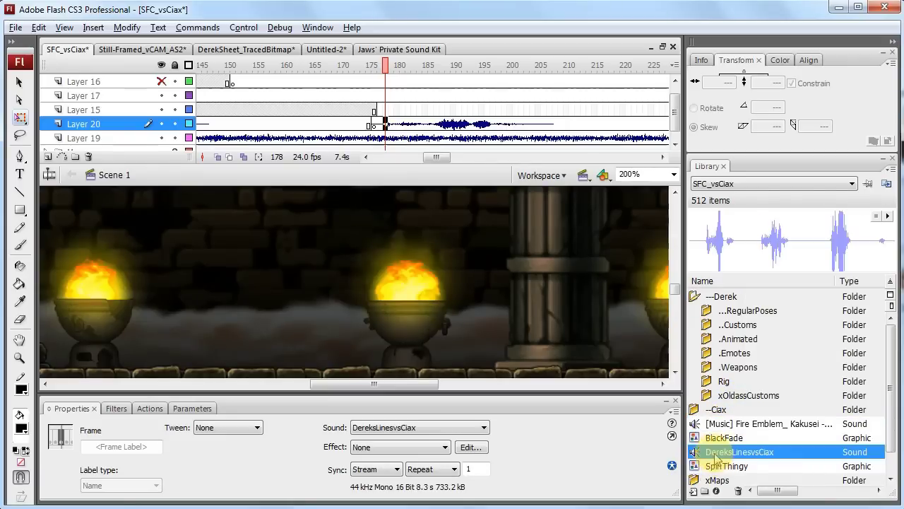
right_click(715, 457)
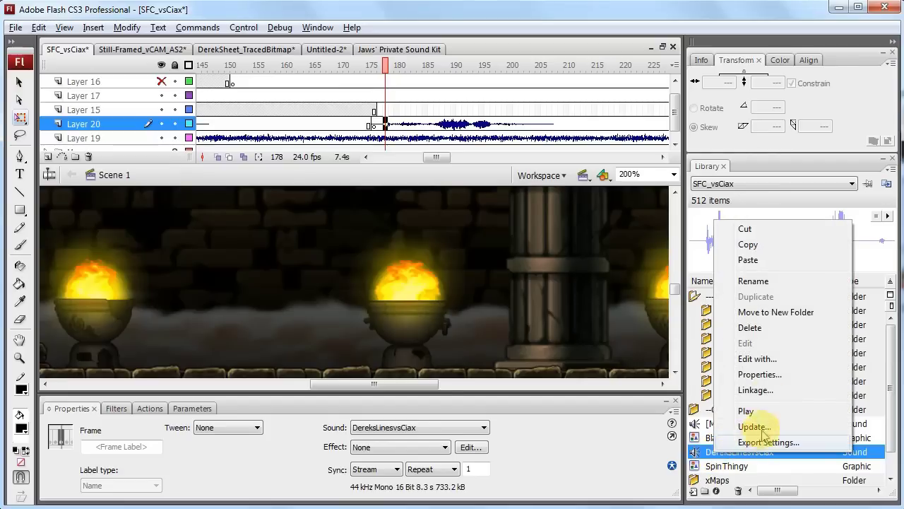
click(768, 376)
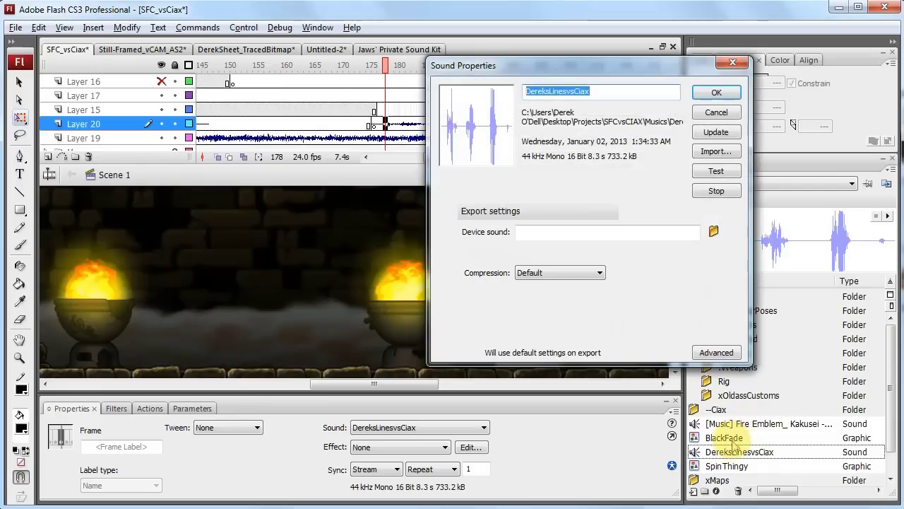
Set DereksLinesvsCiax compression to MP3 at 160 kbps, Best quality, and apply
drag(614, 75, 296, 35)
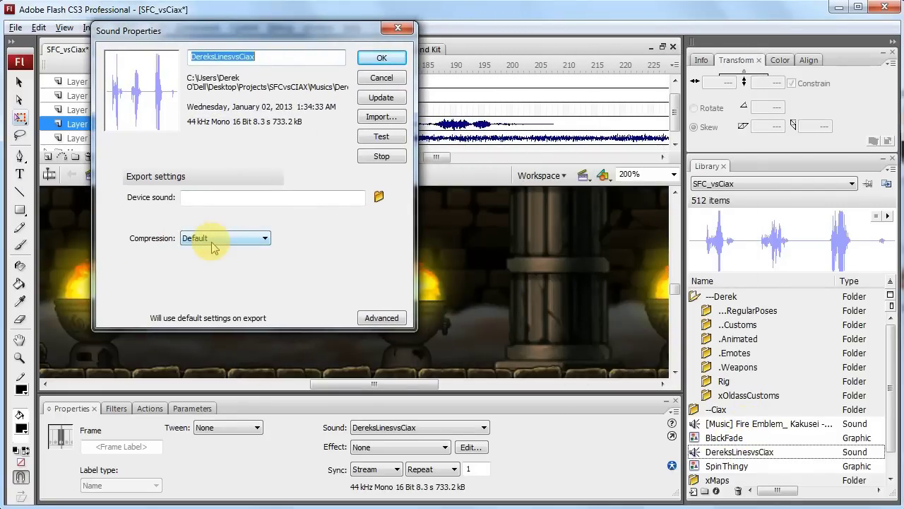
click(260, 238)
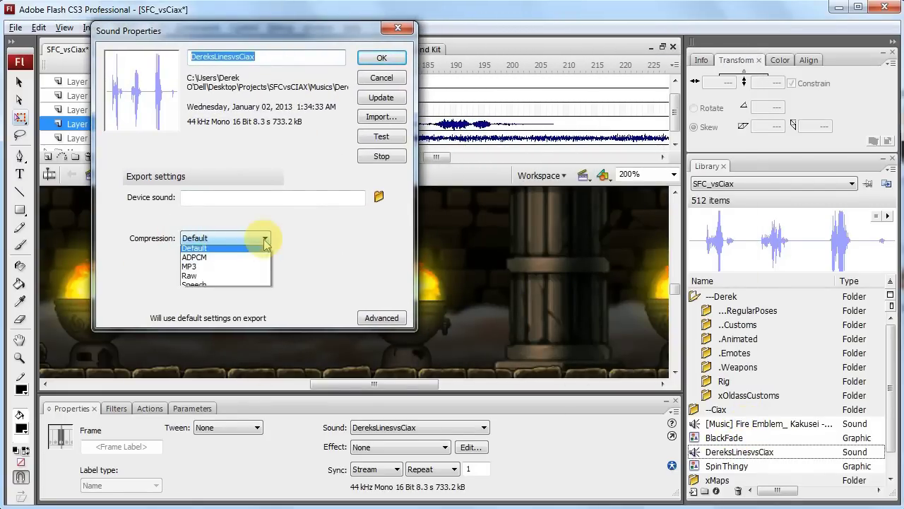
click(245, 273)
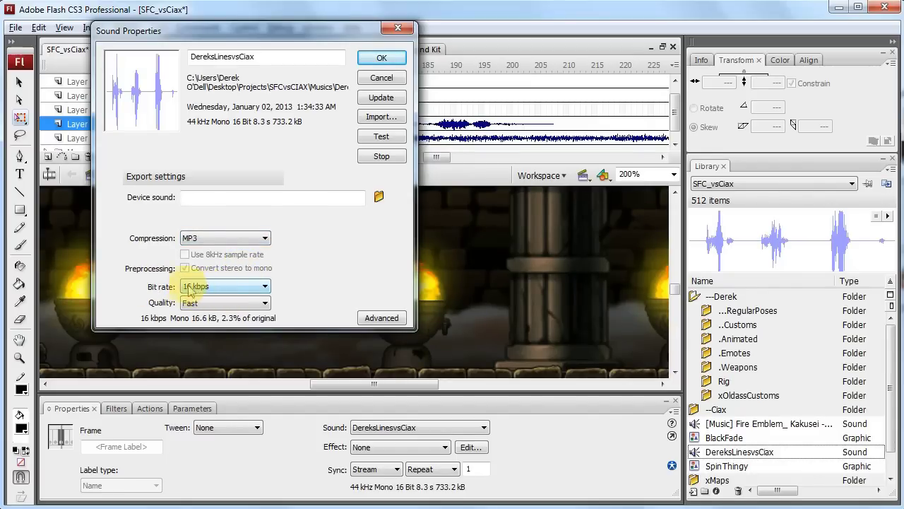
click(240, 286)
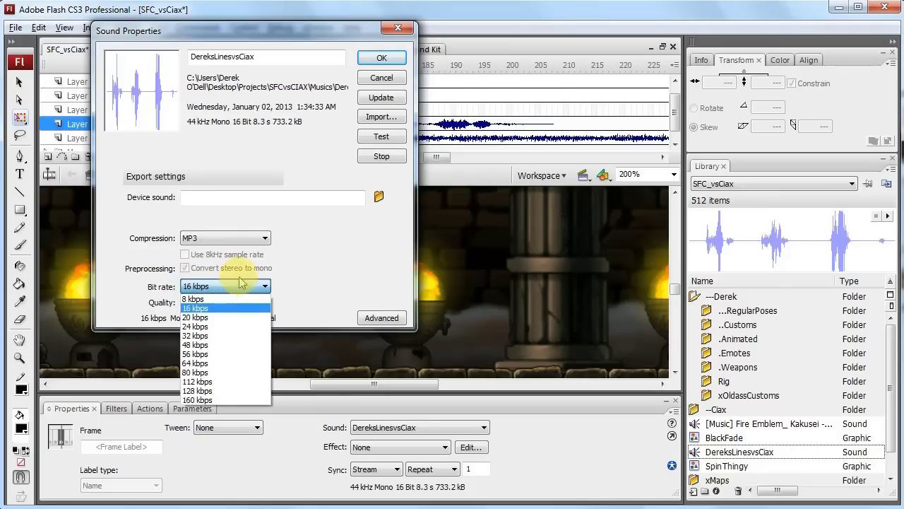
click(227, 400)
click(247, 302)
click(234, 335)
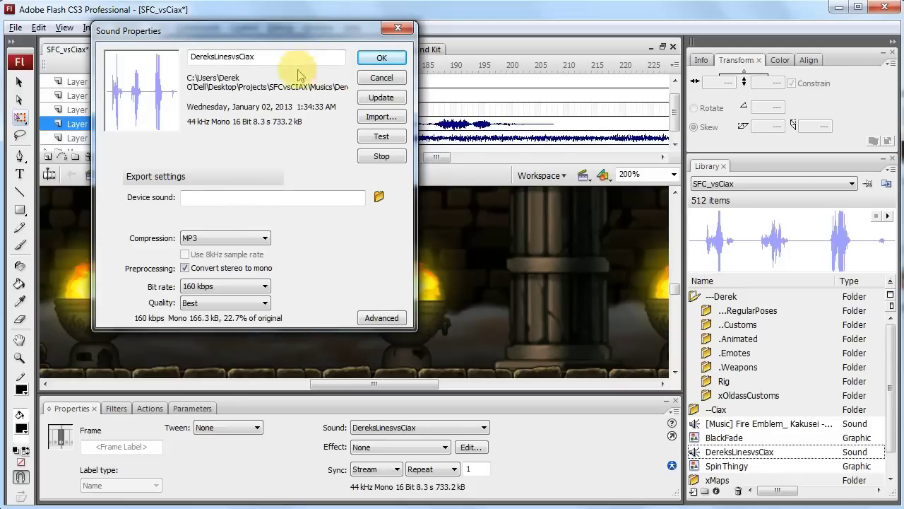
click(382, 59)
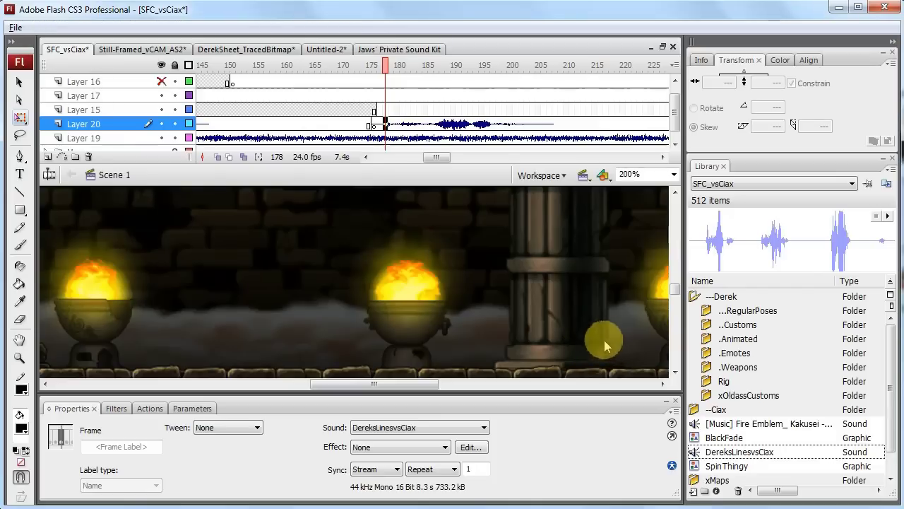
click(738, 453)
click(739, 424)
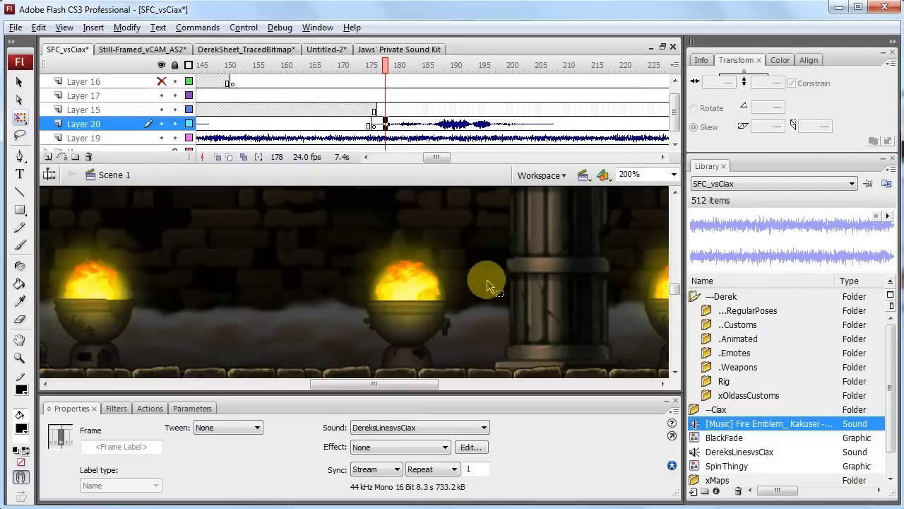
click(39, 27)
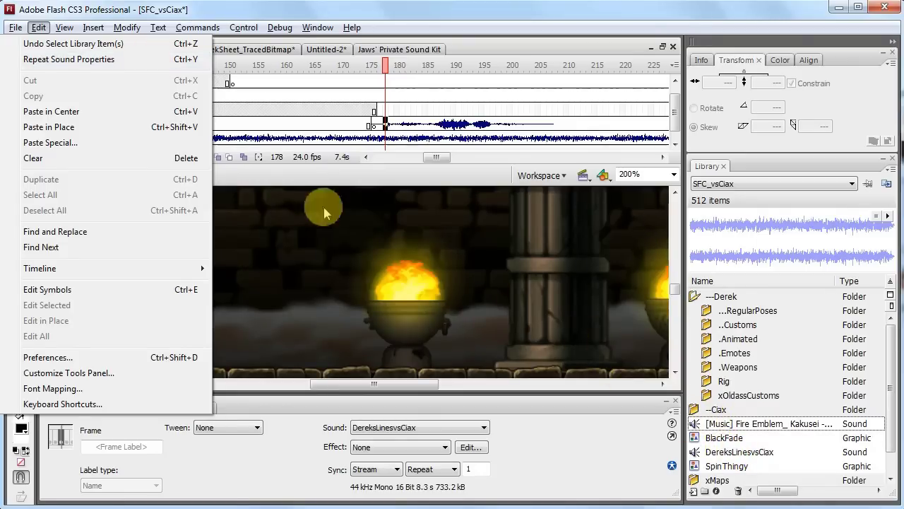
click(143, 59)
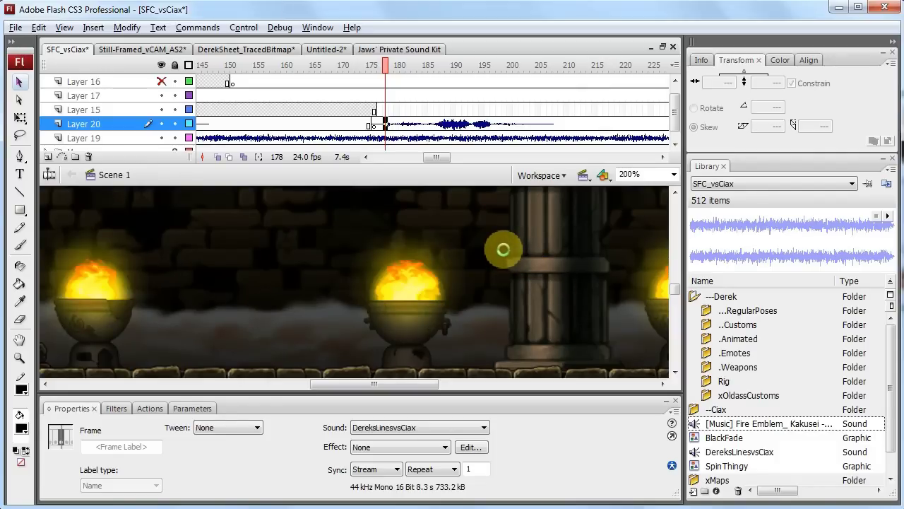
Switch to Free Transform, move the playhead to frame 169, and test the movie with Ctrl+Enter
key(q)
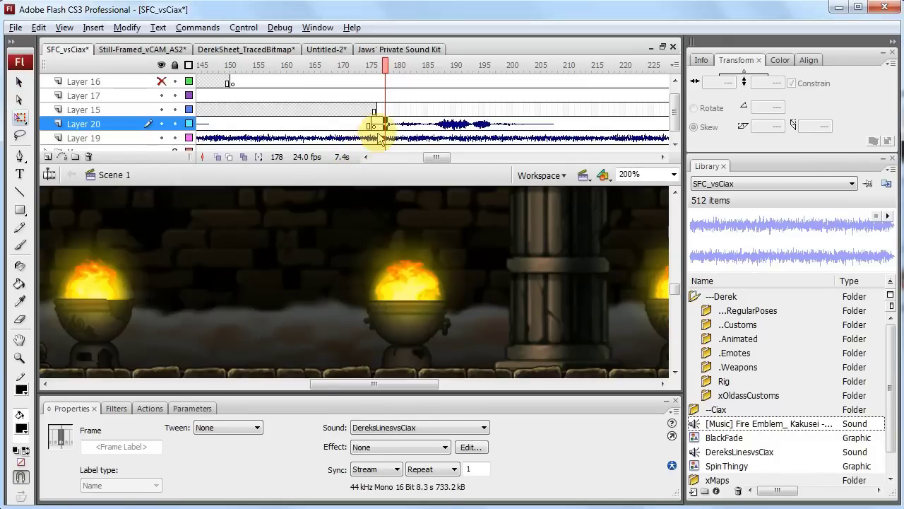
click(334, 124)
mouse_move(434, 157)
mouse_down()
mouse_move(418, 158)
mouse_move(448, 153)
mouse_move(417, 162)
mouse_up()
key(ctrl+Return)
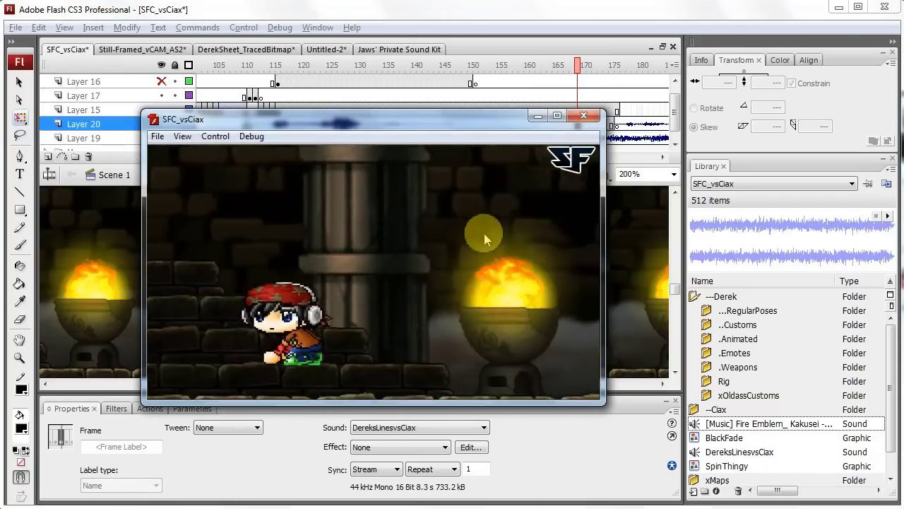
Close the test movie window and move the playhead to frame 130 on Layer 20
click(584, 117)
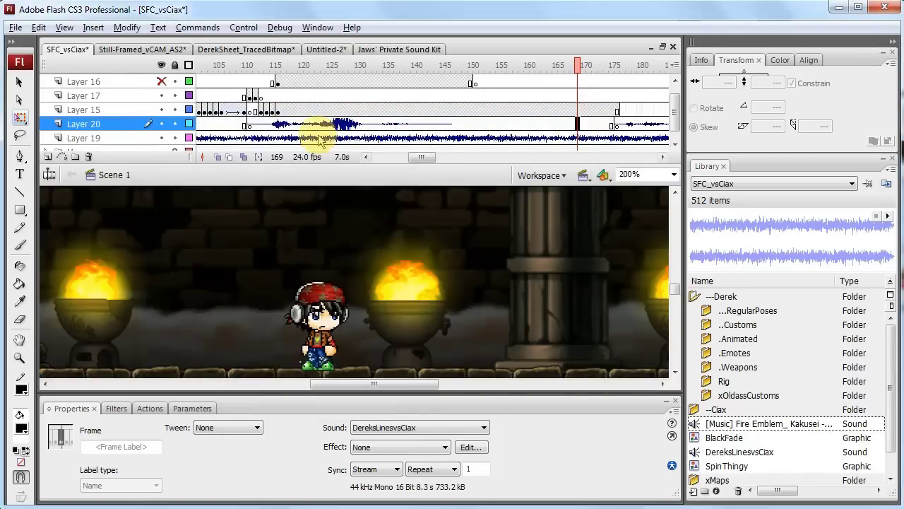
drag(421, 157, 432, 180)
click(335, 125)
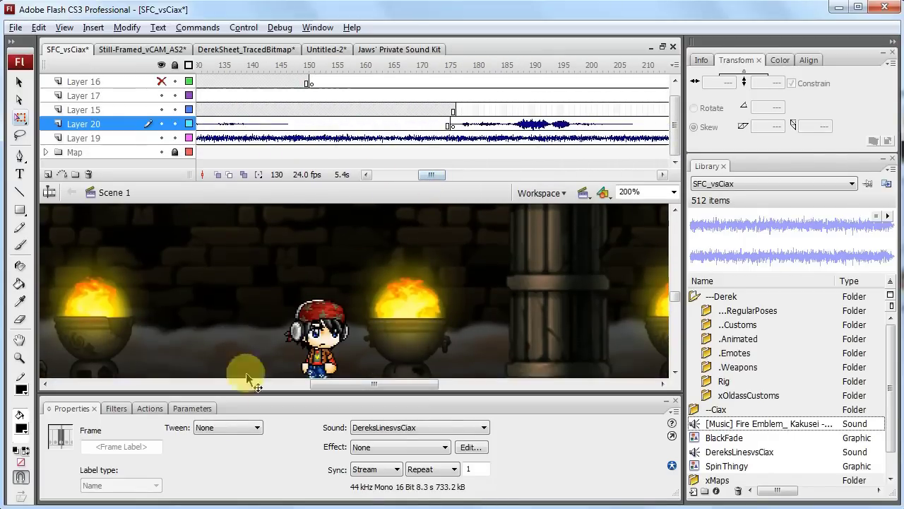